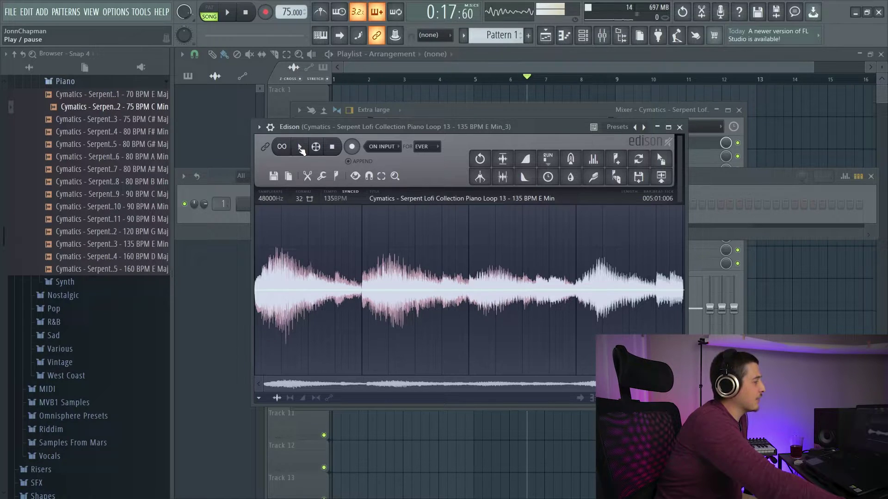
- Listen to part of the piano loop in Edison and move its window clear of the mixer
{"action": "left_click", "coordinate": [300, 148]}
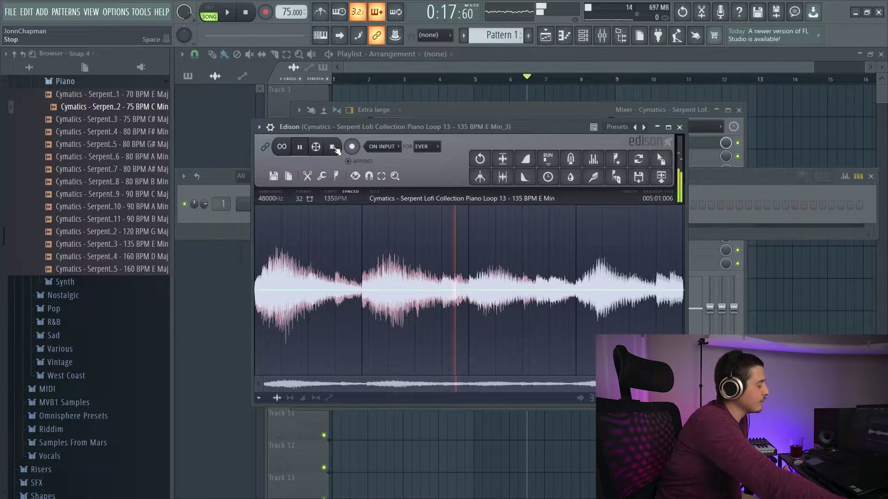
{"action": "left_click", "coordinate": [333, 147]}
{"action": "left_click_drag", "start_coordinate": [343, 127], "coordinate": [326, 111]}
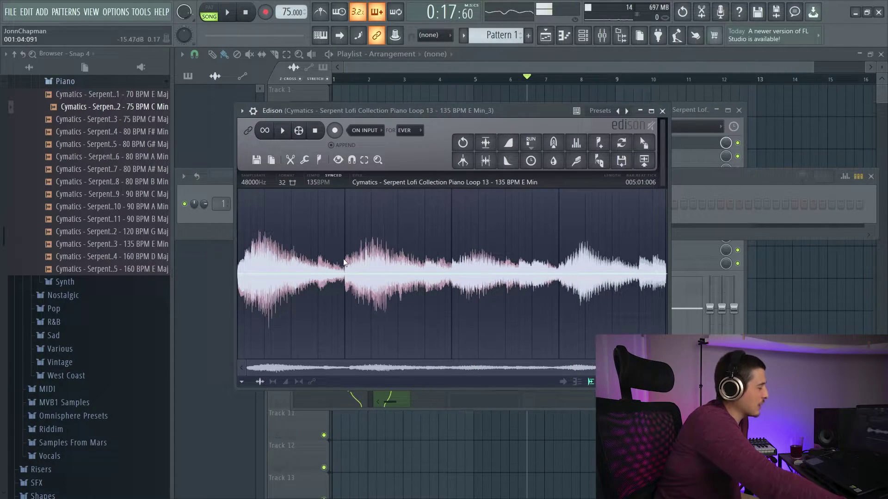
{"action": "left_click_drag", "start_coordinate": [351, 111], "coordinate": [481, 206]}
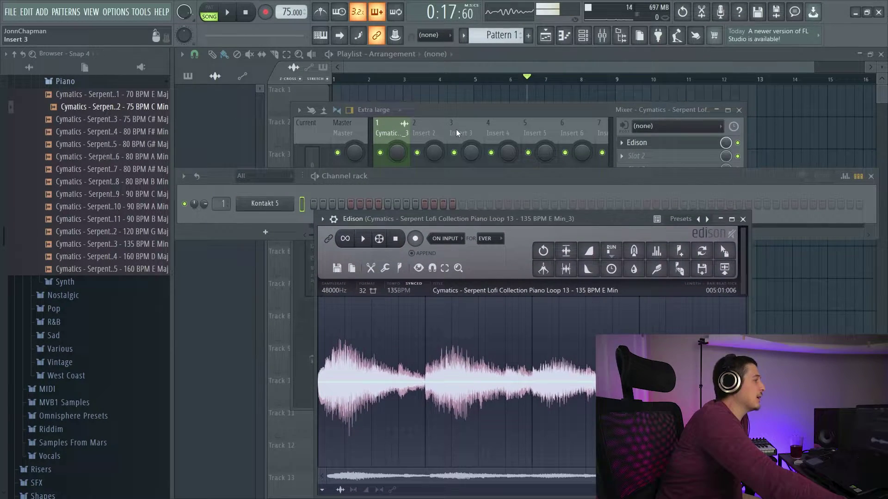
- Bring the mixer and channel rack into view, and reopen Edison from mixer insert 1
{"action": "left_click", "coordinate": [425, 128]}
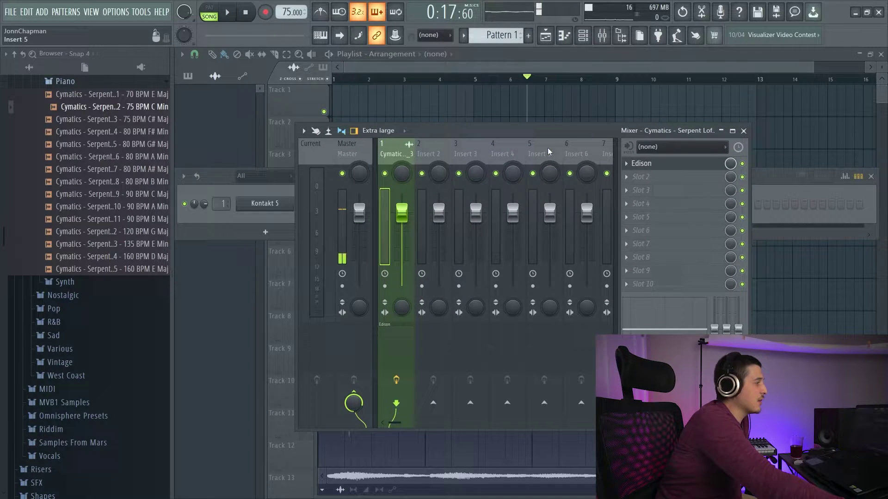
{"action": "left_click", "coordinate": [233, 177]}
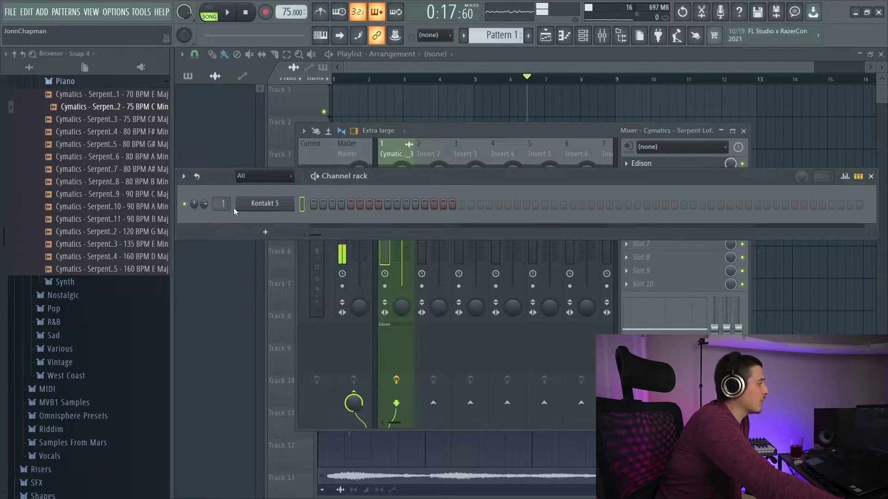
{"action": "mouse_move", "coordinate": [224, 204]}
{"action": "left_mouse_down"}
{"action": "mouse_move", "coordinate": [224, 213]}
{"action": "mouse_move", "coordinate": [224, 204]}
{"action": "left_mouse_up"}
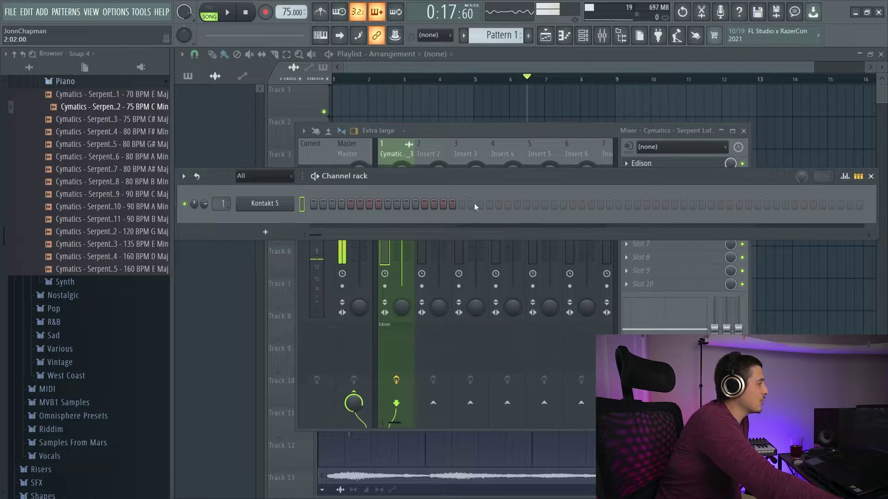
{"action": "left_click", "coordinate": [524, 132]}
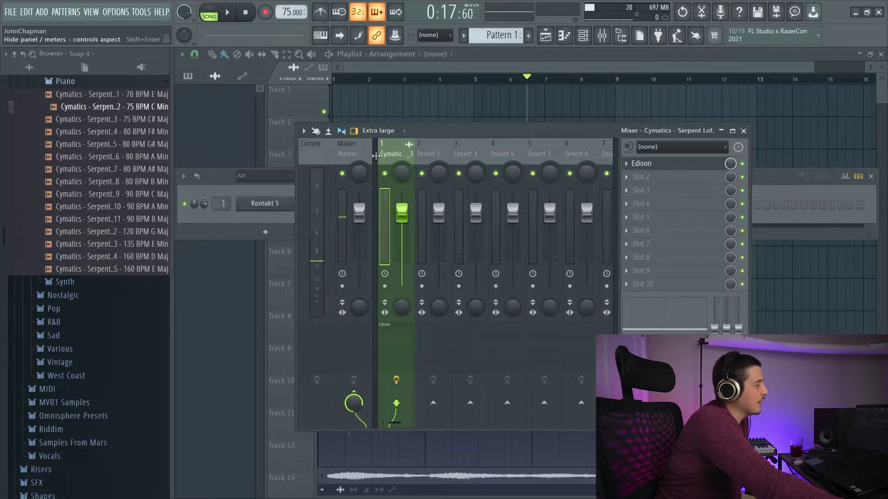
{"action": "left_click", "coordinate": [660, 166]}
{"action": "left_click", "coordinate": [661, 167]}
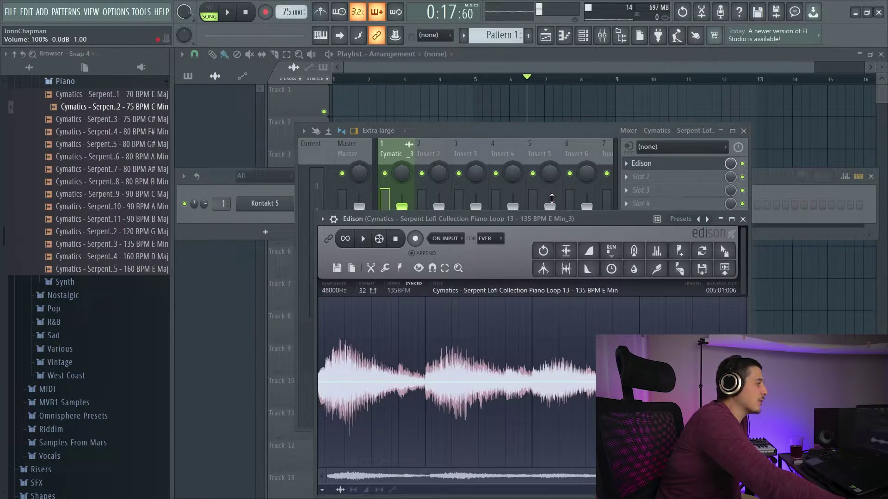
{"action": "left_click_drag", "start_coordinate": [550, 226], "coordinate": [503, 99]}
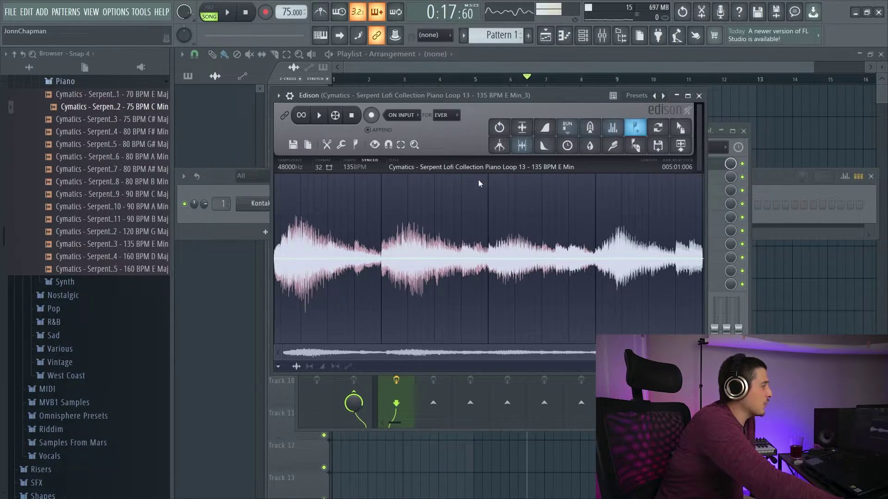
- Add markers at the start of bar 2 and bar 3 of the piano loop
{"action": "left_click", "coordinate": [382, 204]}
{"action": "left_click", "coordinate": [635, 126]}
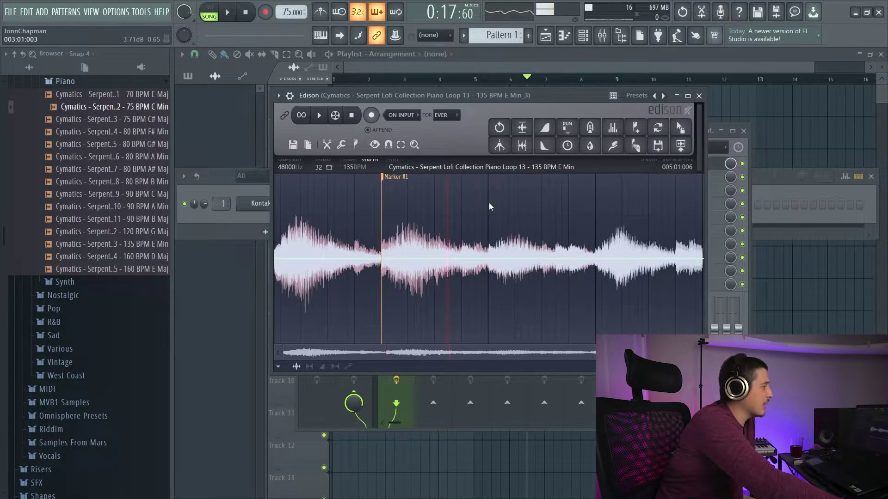
{"action": "left_click_drag", "start_coordinate": [489, 203], "coordinate": [581, 204]}
{"action": "left_click", "coordinate": [635, 127]}
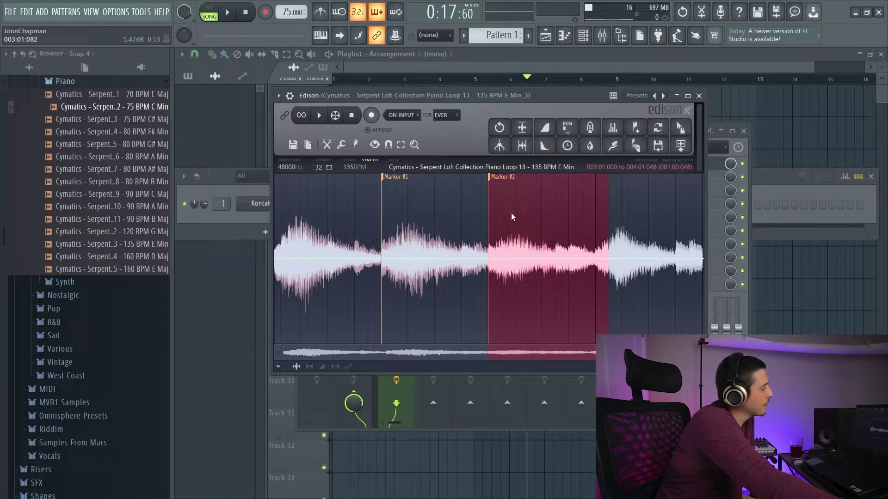
- Add a region that spans the whole piano loop
{"action": "left_click", "coordinate": [596, 230]}
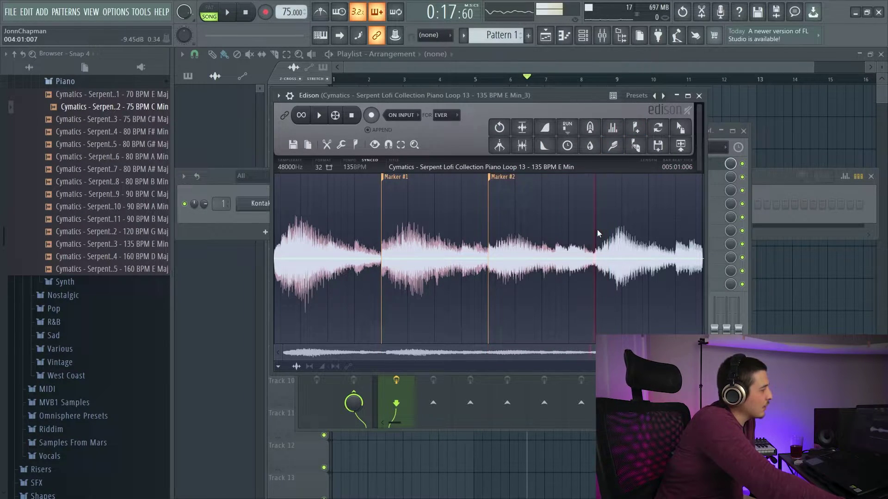
{"action": "left_click", "coordinate": [638, 130]}
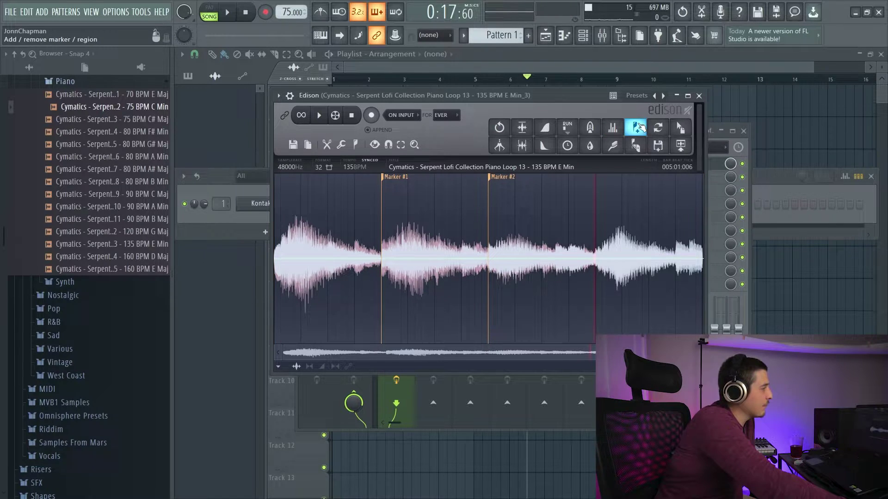
{"action": "left_click", "coordinate": [641, 128]}
{"action": "left_click", "coordinate": [640, 129]}
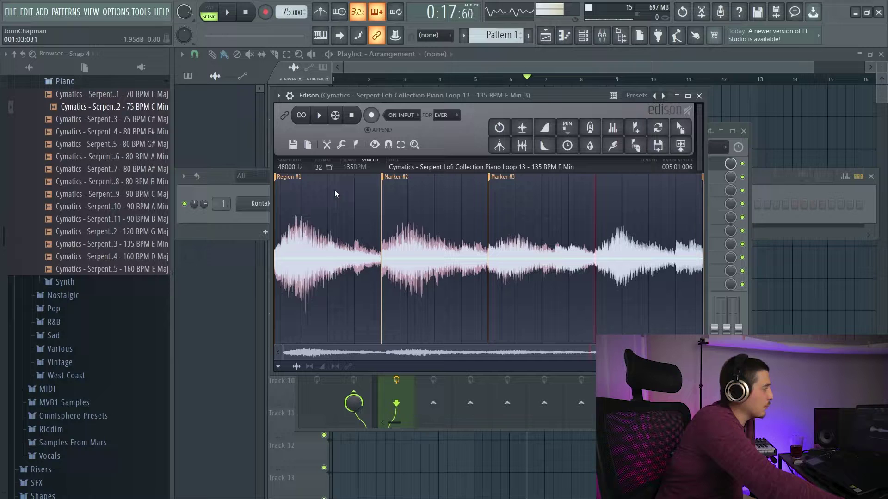
- Shorten the whole-loop region so that it ends at beat 4 of bar 1
{"action": "left_click", "coordinate": [280, 182]}
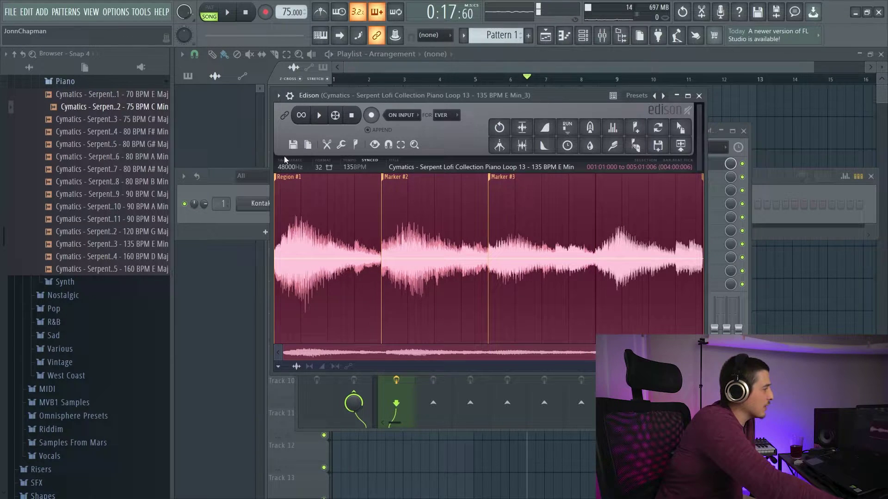
{"action": "left_click", "coordinate": [277, 179]}
{"action": "left_click", "coordinate": [321, 183]}
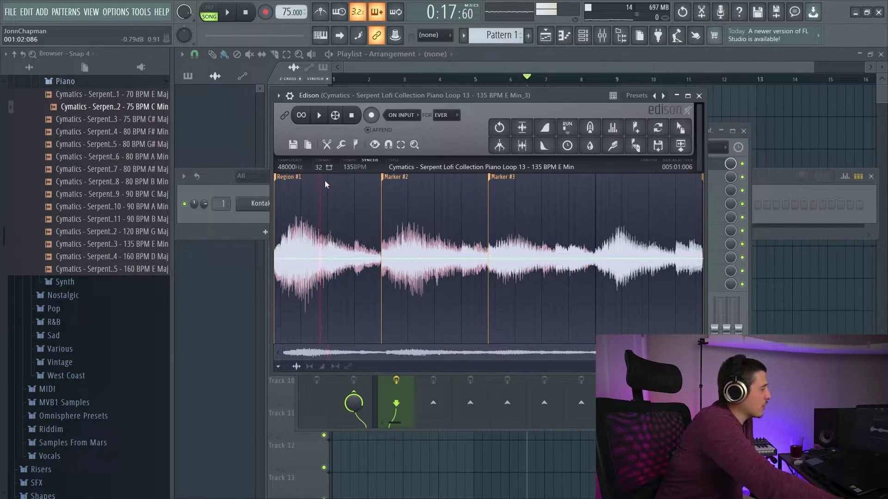
{"action": "left_click", "coordinate": [270, 179]}
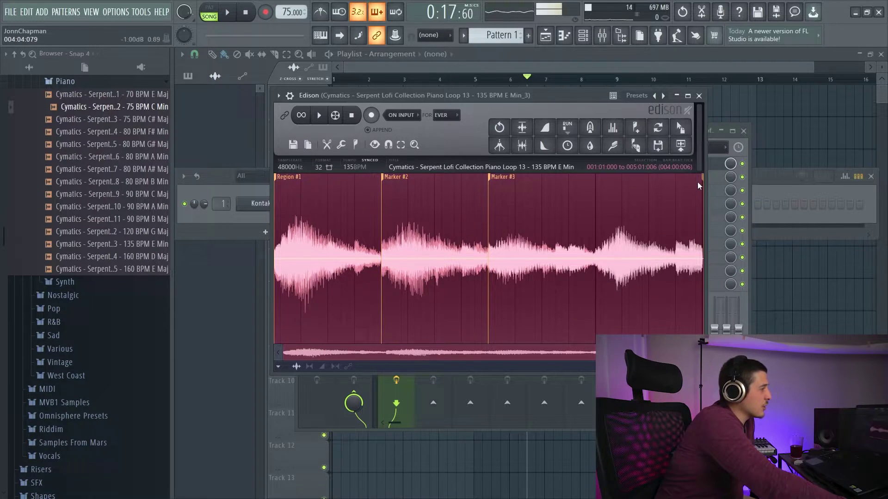
{"action": "left_click_drag", "start_coordinate": [704, 179], "coordinate": [354, 188]}
{"action": "left_click", "coordinate": [292, 180]}
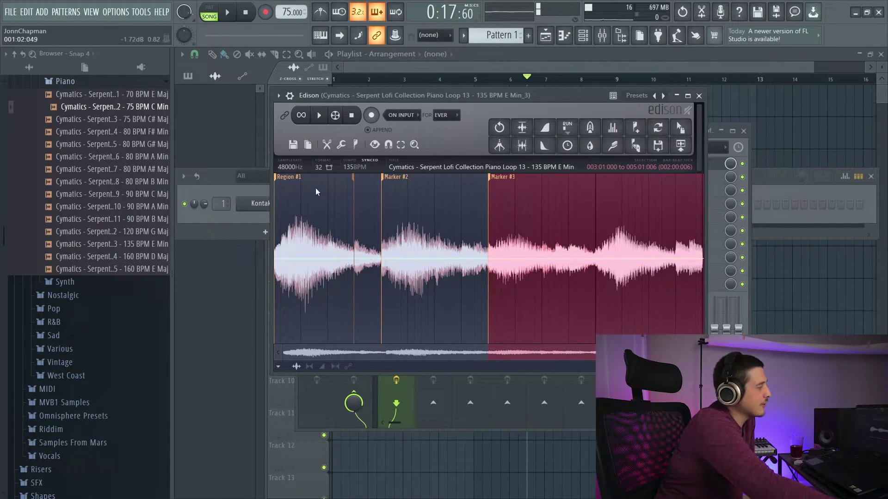
- Try moving Marker #2 earlier into bar 1, selecting its section, and return the marker to the start of bar 2
{"action": "left_click", "coordinate": [387, 178]}
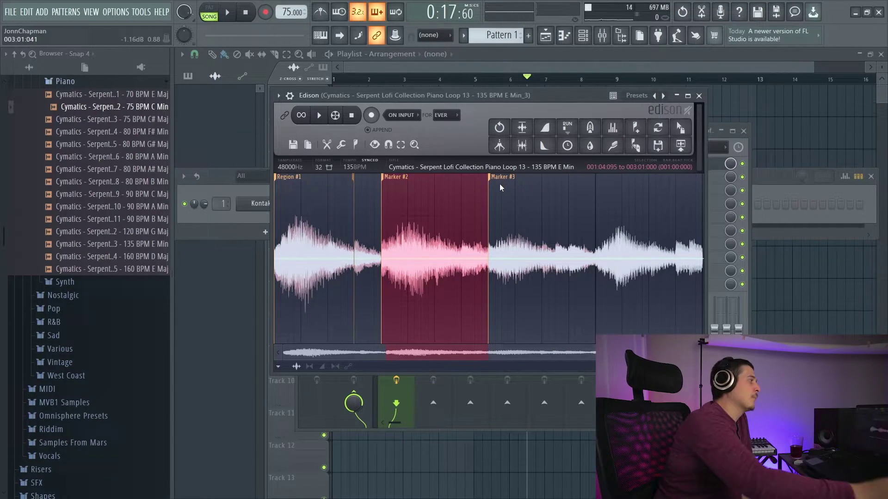
{"action": "left_click_drag", "start_coordinate": [385, 180], "coordinate": [327, 180]}
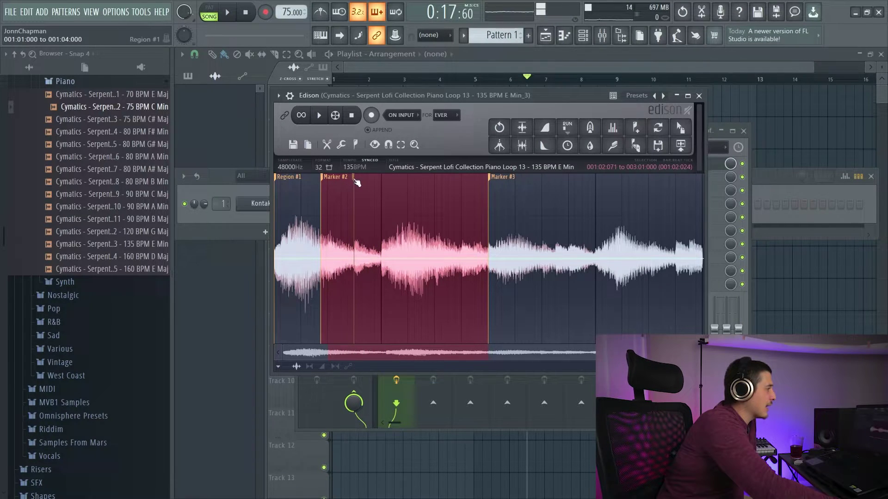
{"action": "left_click", "coordinate": [326, 181]}
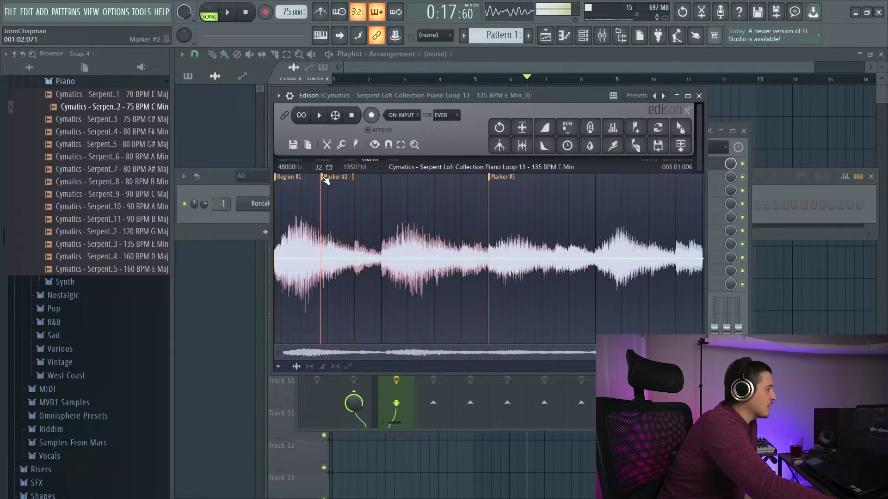
{"action": "left_click", "coordinate": [326, 181]}
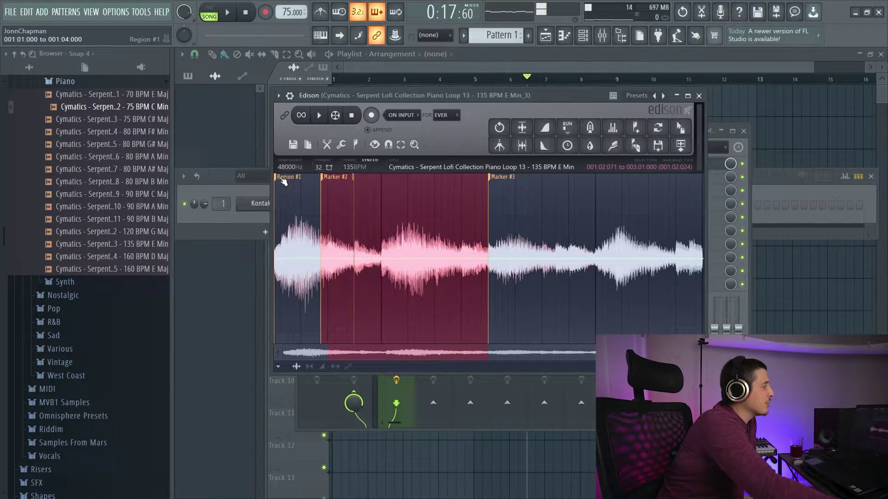
{"action": "left_click_drag", "start_coordinate": [326, 182], "coordinate": [385, 192]}
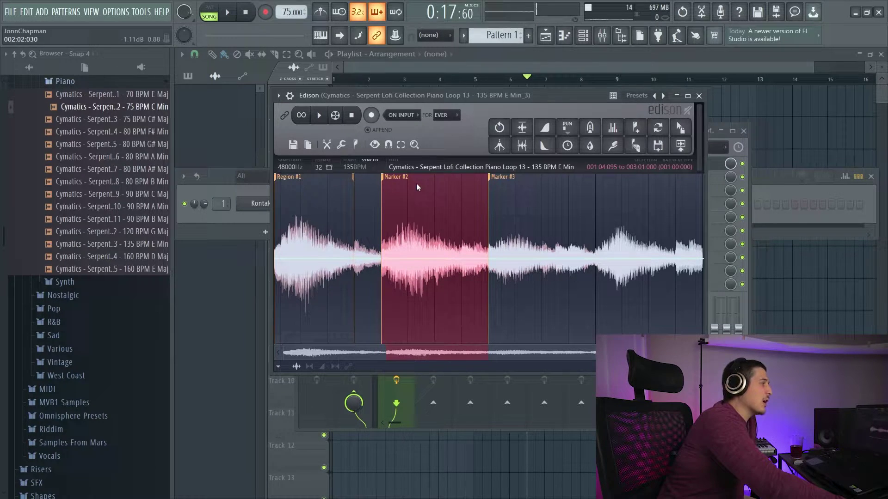
- Send the Region #1 section from Edison to the playlist as a clip on Track 1 at bar 1
{"action": "left_click", "coordinate": [278, 178]}
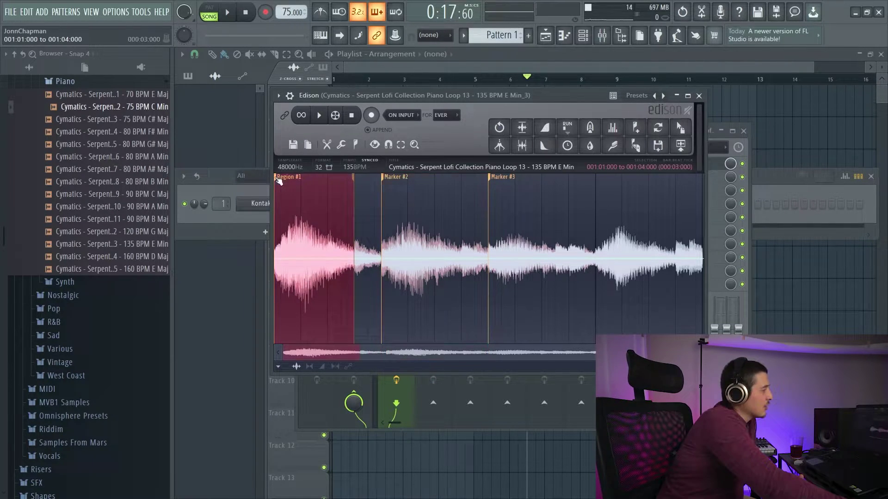
{"action": "left_click_drag", "start_coordinate": [681, 131], "coordinate": [345, 101]}
{"action": "left_click", "coordinate": [584, 35]}
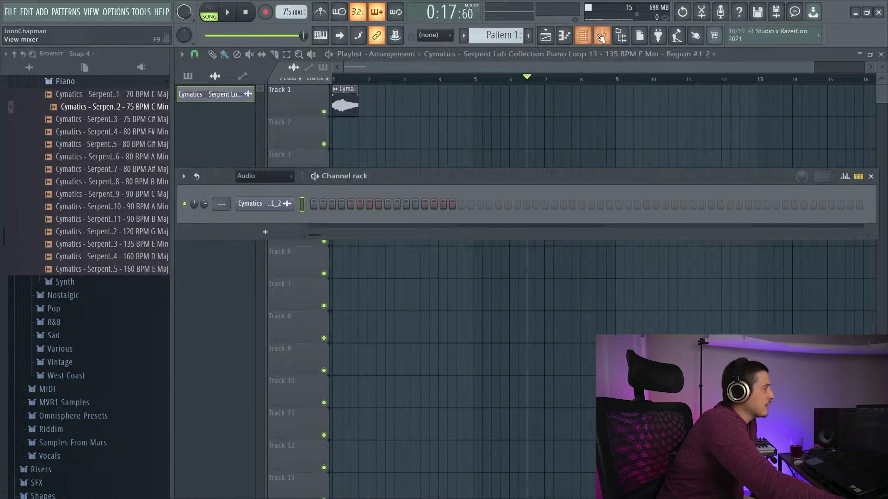
- Send the Marker #2 section from Edison to the playlist, and delete both sample clips from the playlist tracks
{"action": "left_click", "coordinate": [602, 35]}
{"action": "left_click", "coordinate": [641, 162]}
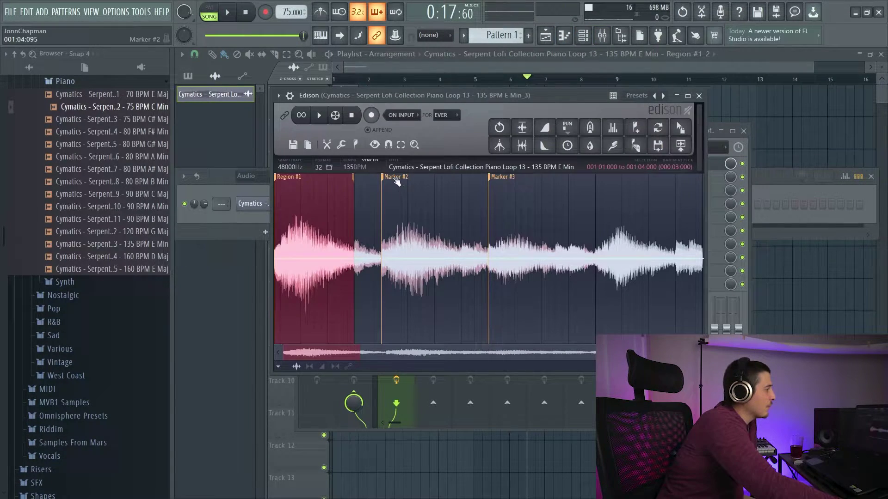
{"action": "mouse_move", "coordinate": [680, 128]}
{"action": "left_mouse_down"}
{"action": "mouse_move", "coordinate": [714, 115]}
{"action": "mouse_move", "coordinate": [665, 111]}
{"action": "mouse_move", "coordinate": [344, 199]}
{"action": "mouse_move", "coordinate": [357, 178]}
{"action": "left_mouse_up"}
{"action": "right_click", "coordinate": [357, 178]}
{"action": "right_click", "coordinate": [349, 104]}
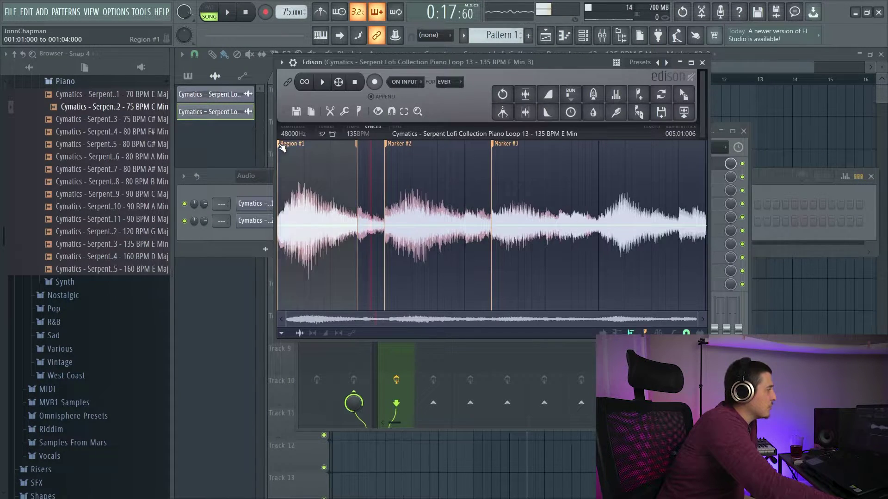
- Delete Region #1 in Edison and add a marker at the very start of the loop
{"action": "right_click", "coordinate": [281, 146]}
{"action": "left_click", "coordinate": [296, 158]}
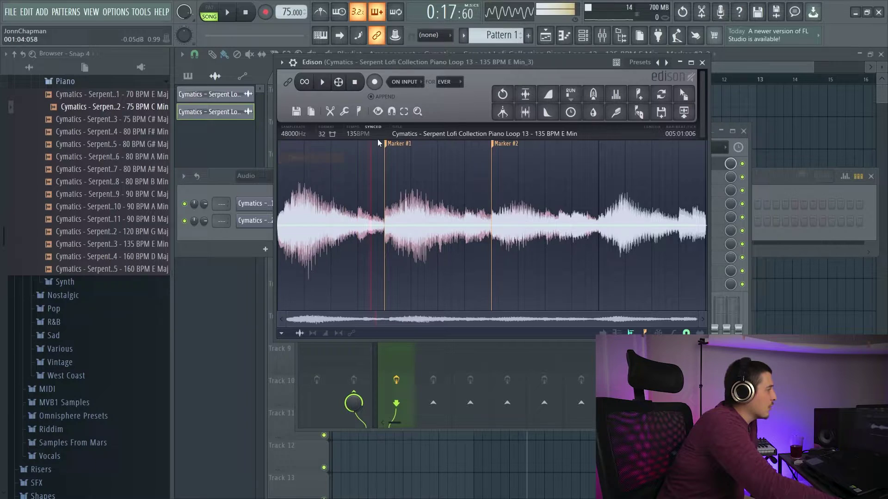
{"action": "left_click_drag", "start_coordinate": [290, 178], "coordinate": [259, 181]}
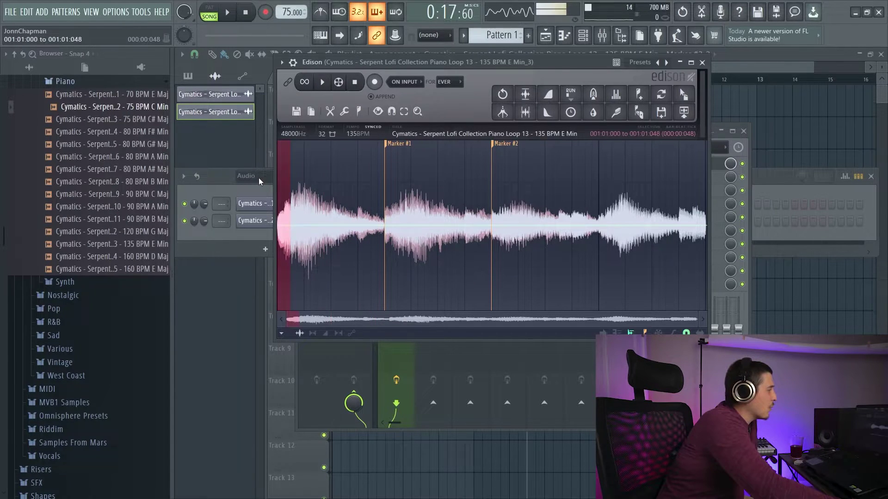
{"action": "left_click", "coordinate": [638, 95]}
- Clear the waveform selection and apply medium auto-slicing to the loop
{"action": "left_click", "coordinate": [317, 183]}
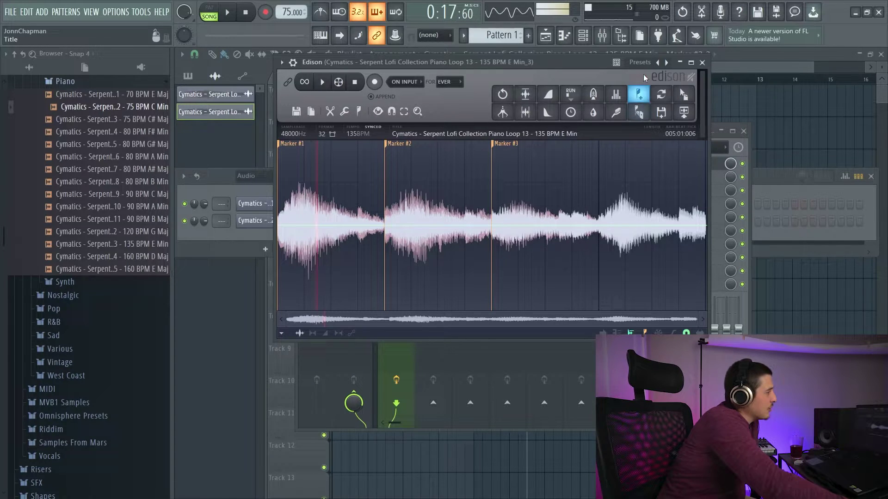
{"action": "left_click", "coordinate": [638, 113]}
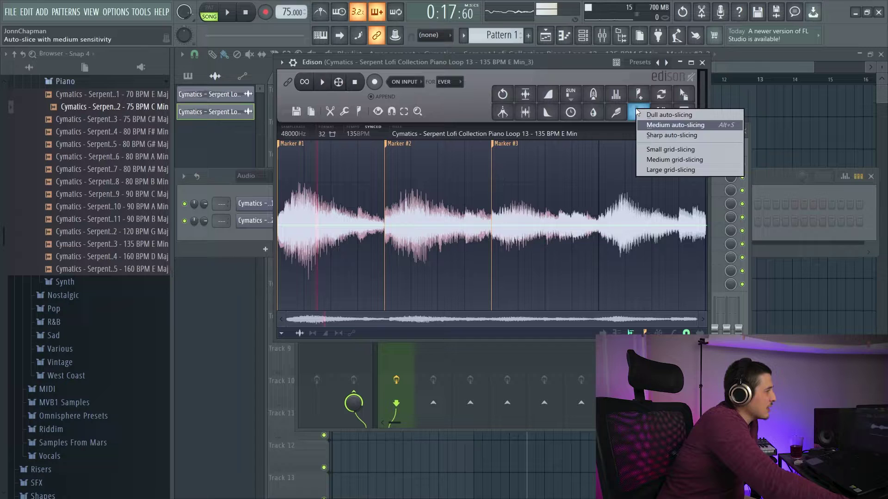
{"action": "left_click", "coordinate": [659, 124]}
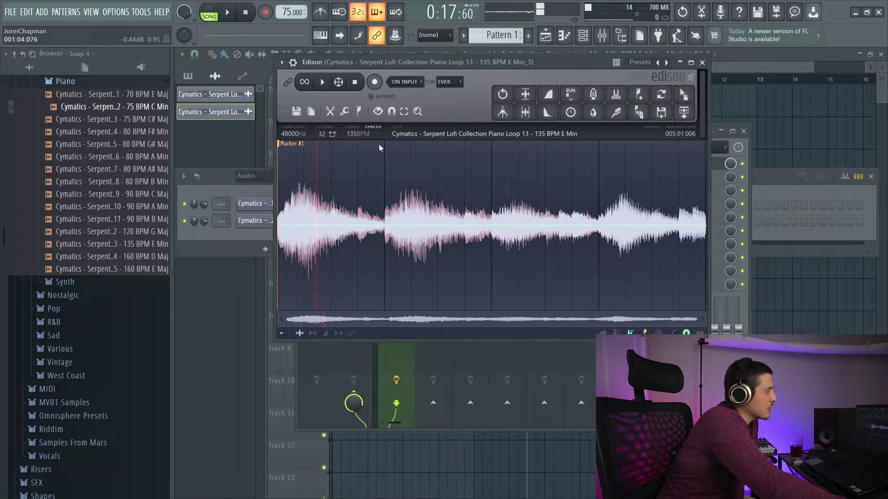
- Try medium auto-slicing and sharp auto-slicing on the piano loop in Edison
{"action": "left_click", "coordinate": [616, 113]}
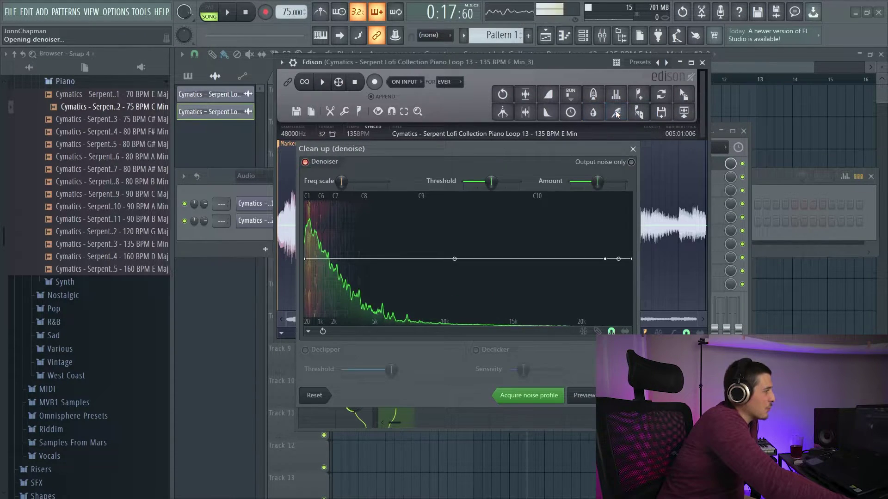
{"action": "left_click", "coordinate": [633, 149]}
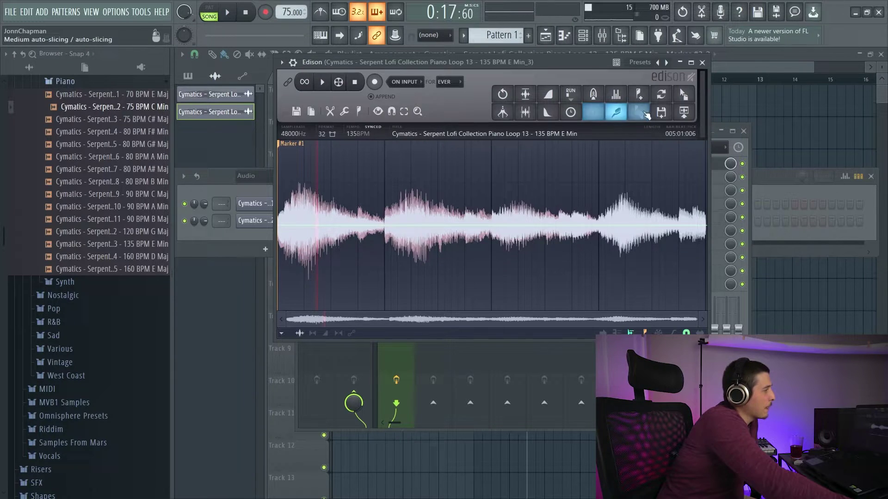
{"action": "left_click", "coordinate": [639, 114]}
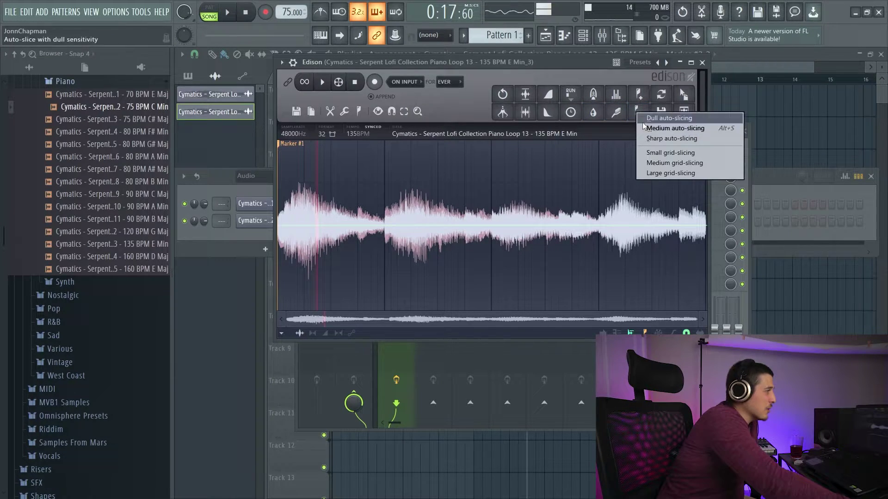
{"action": "left_click", "coordinate": [668, 126]}
{"action": "left_click", "coordinate": [631, 118]}
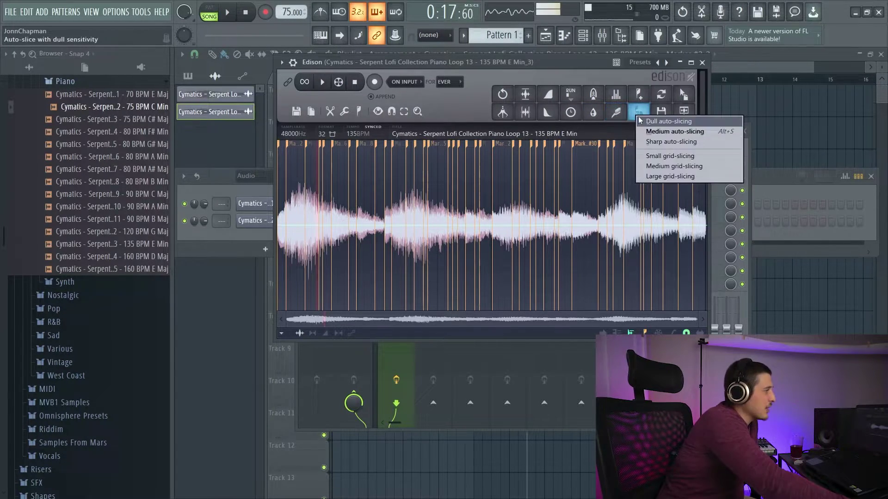
{"action": "left_click", "coordinate": [647, 142]}
- Try small, medium and large grid-slicing on the loop, one after the other
{"action": "left_click", "coordinate": [638, 114]}
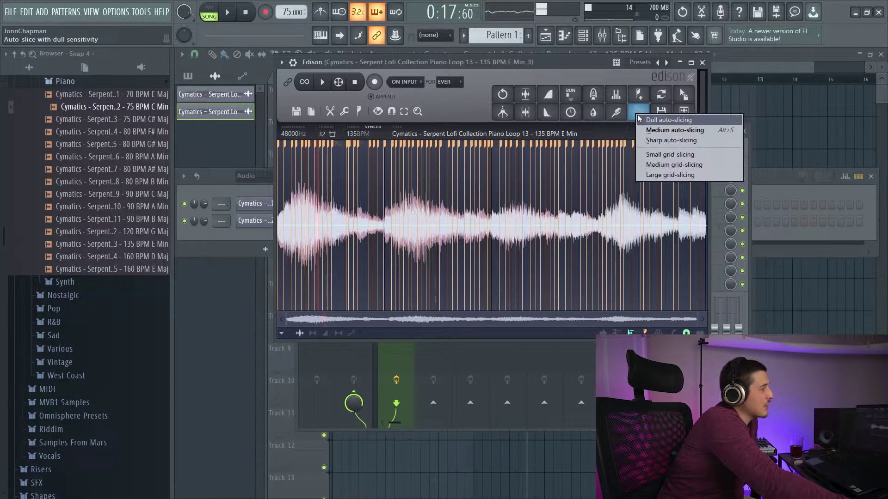
{"action": "left_click", "coordinate": [667, 155]}
{"action": "left_click", "coordinate": [637, 114]}
{"action": "left_click", "coordinate": [665, 164]}
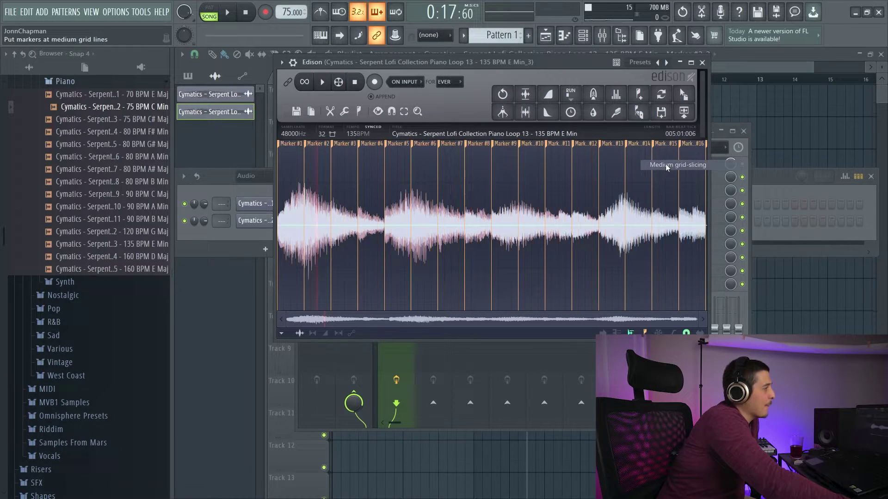
{"action": "left_click", "coordinate": [638, 113]}
{"action": "left_click", "coordinate": [681, 176]}
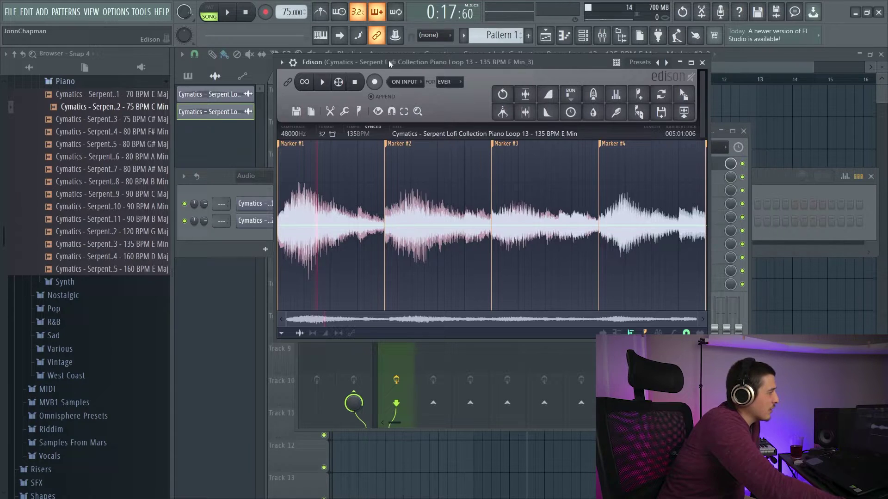
- Change the loop's sample properties so it is 8 beats long at 67.219 BPM
{"action": "left_click_drag", "start_coordinate": [391, 65], "coordinate": [386, 91]}
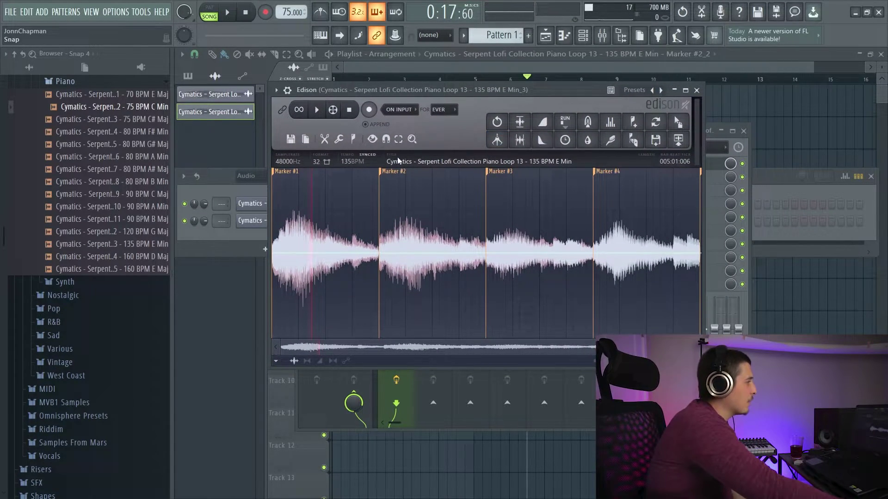
{"action": "left_click", "coordinate": [417, 160]}
{"action": "left_click", "coordinate": [457, 312]}
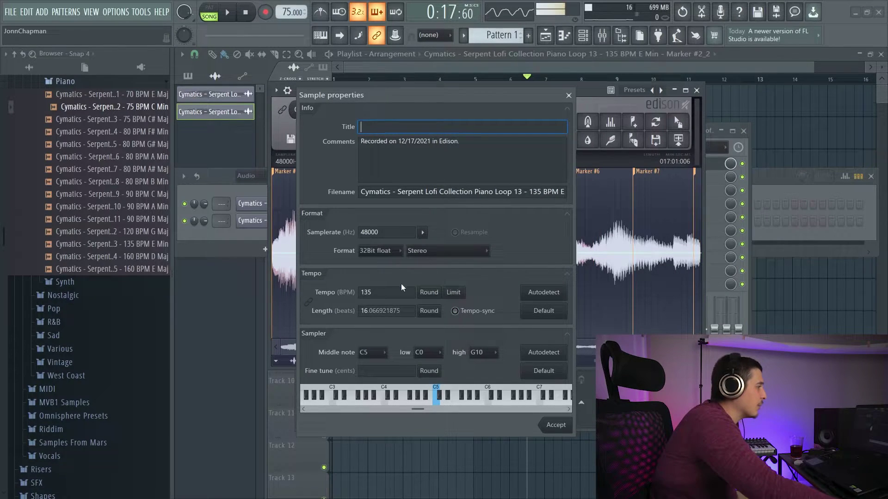
{"action": "left_click_drag", "start_coordinate": [396, 103], "coordinate": [453, 133]}
{"action": "left_click", "coordinate": [616, 455]}
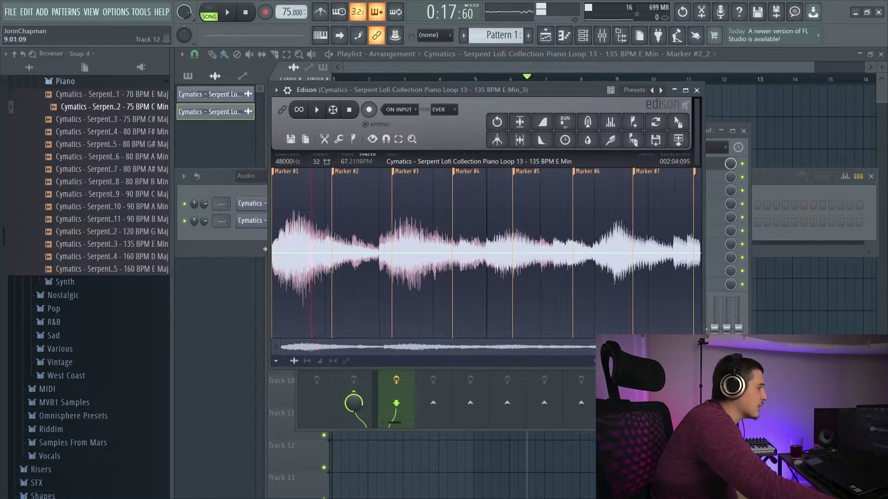
- Try large grid-slicing on the loop, and replace it with medium grid-slicing
{"action": "left_click", "coordinate": [633, 139]}
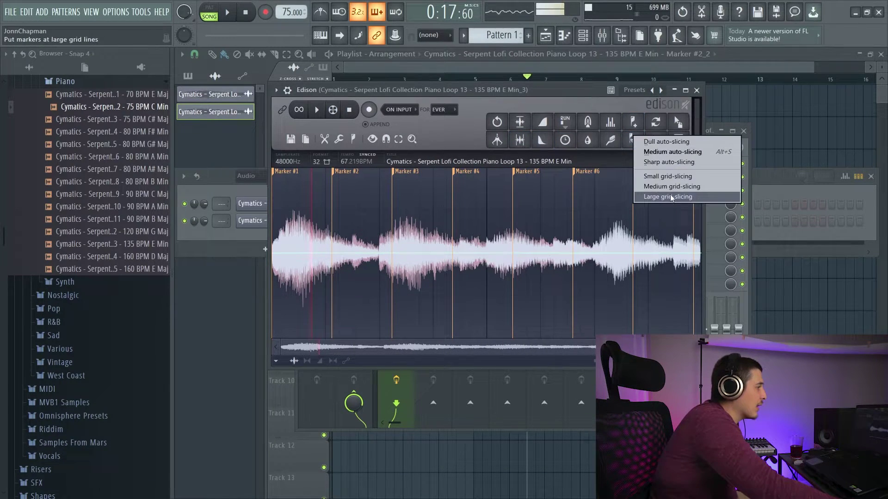
{"action": "left_click", "coordinate": [669, 197]}
{"action": "left_click", "coordinate": [633, 139]}
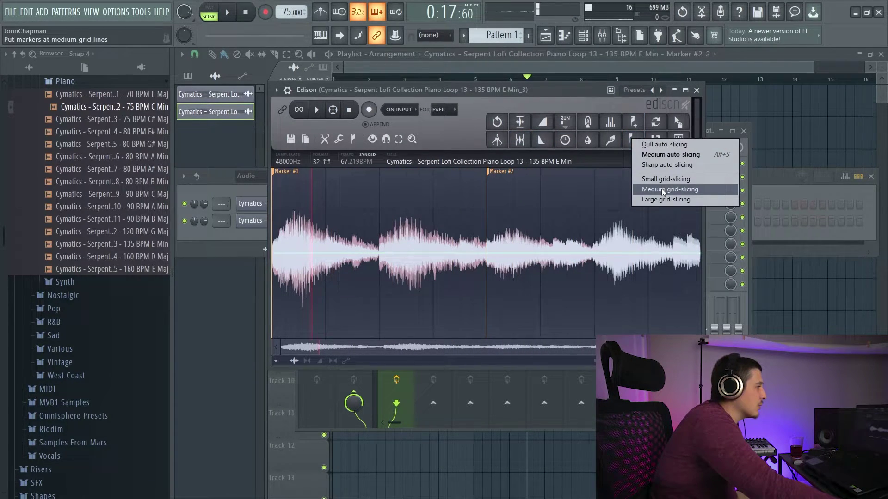
{"action": "left_click", "coordinate": [661, 189]}
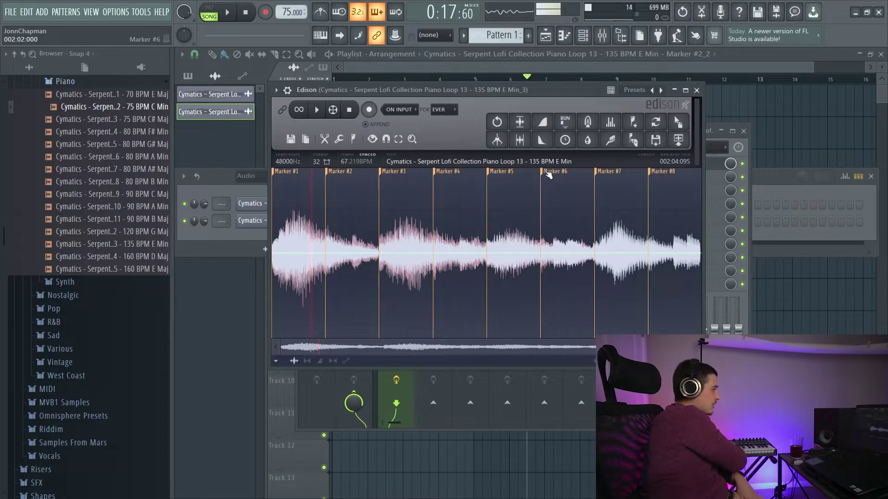
- Audition individual marker slices in Edison and clear the waveform selection
{"action": "key", "text": "space"}
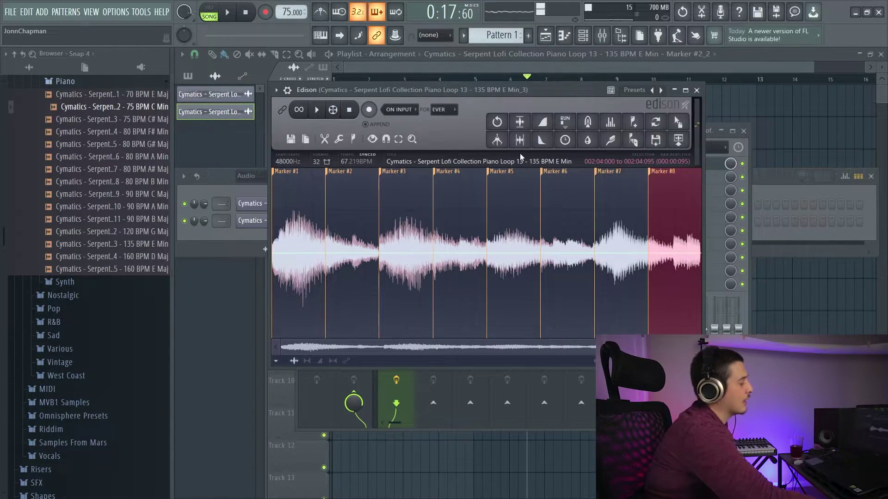
{"action": "left_click", "coordinate": [503, 181]}
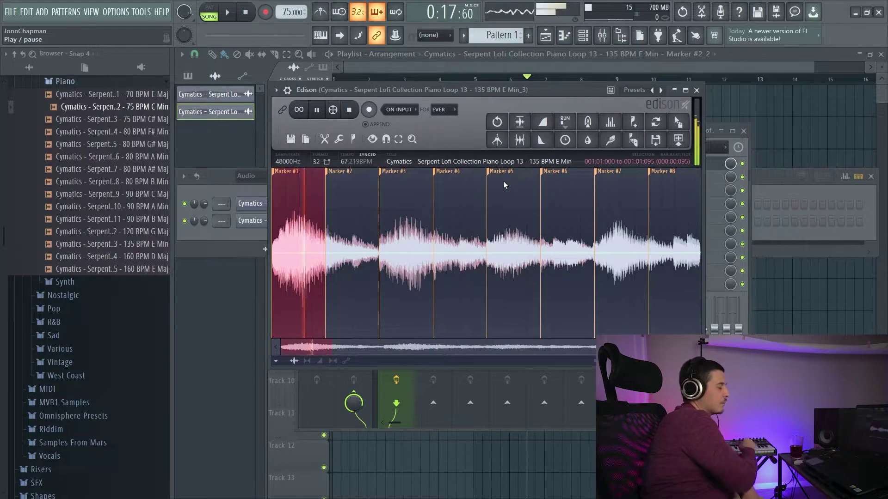
{"action": "left_click", "coordinate": [503, 182]}
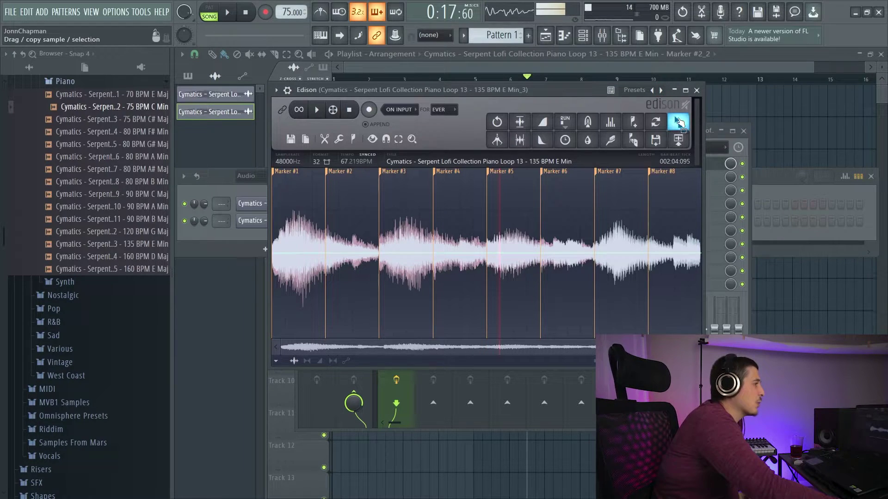
- Load the sliced loop from Edison into a sampler channel, and open its sample in a new Fruity Slicer channel
{"action": "left_click_drag", "start_coordinate": [676, 122], "coordinate": [270, 236]}
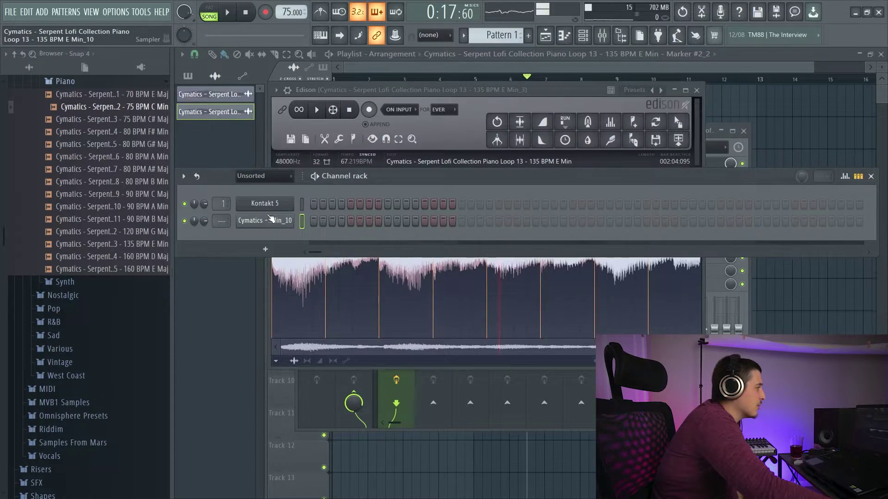
{"action": "left_click", "coordinate": [265, 221]}
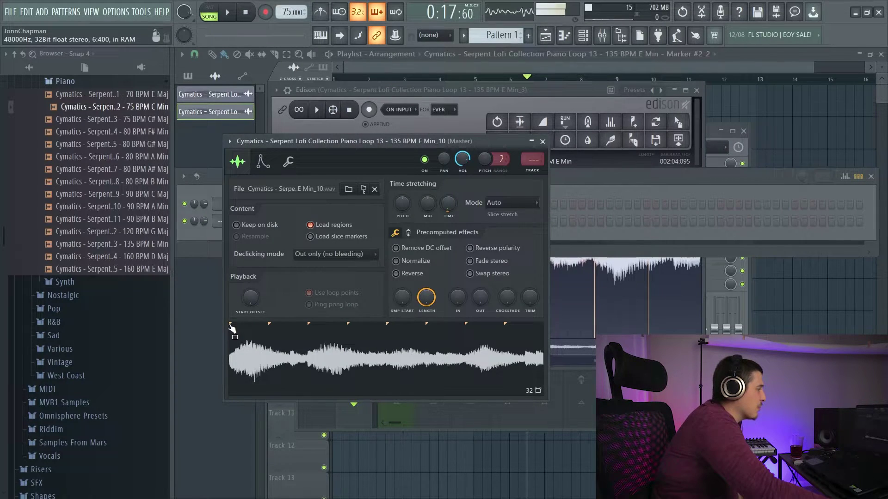
{"action": "right_click", "coordinate": [351, 344]}
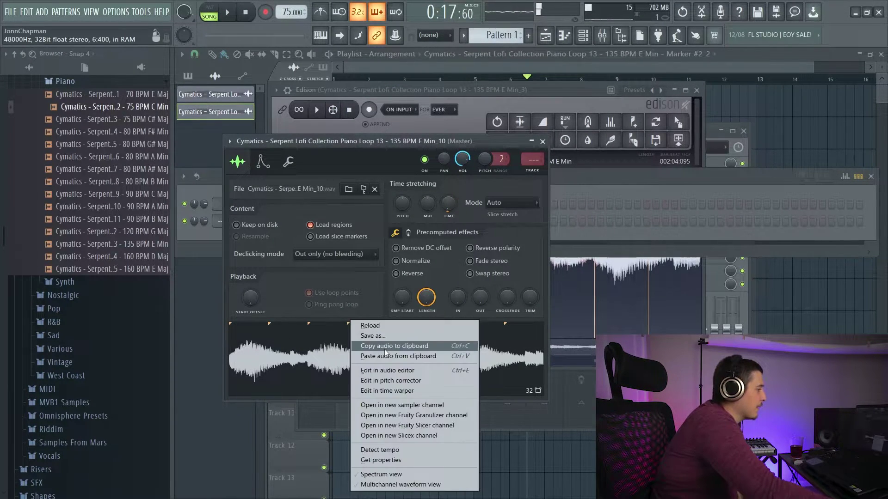
{"action": "left_click", "coordinate": [401, 426]}
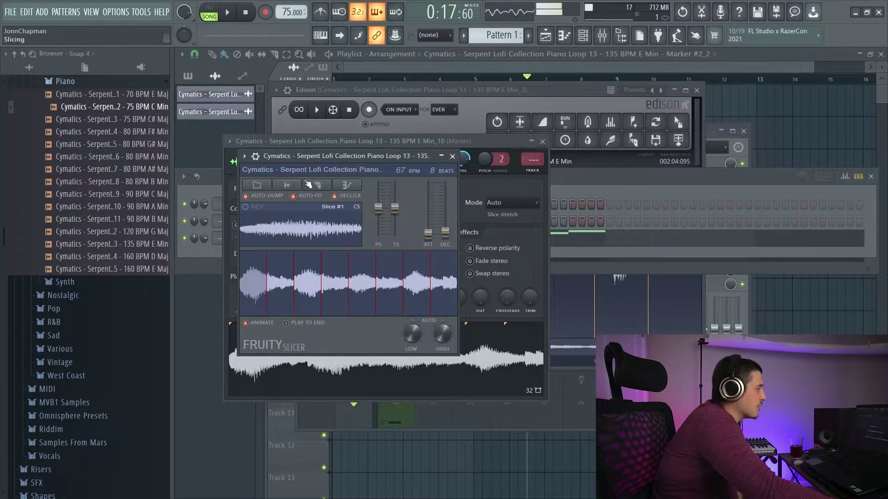
{"action": "left_click_drag", "start_coordinate": [301, 156], "coordinate": [429, 202]}
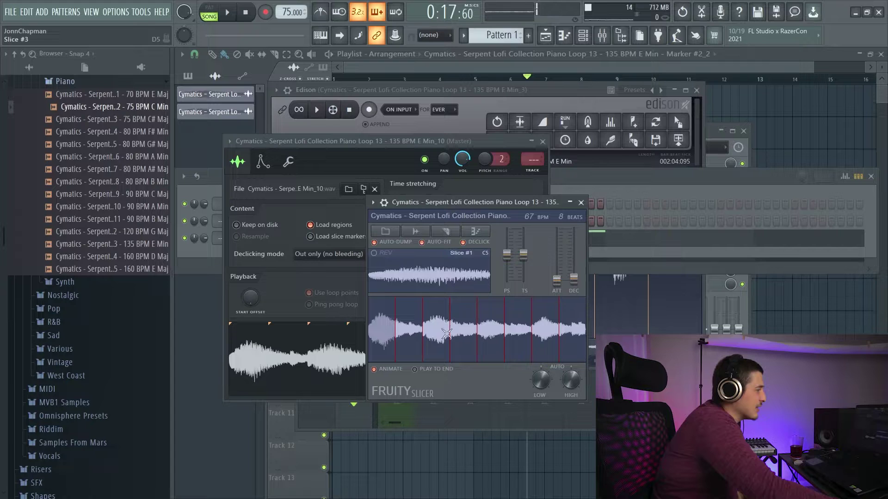
{"action": "left_click", "coordinate": [581, 202]}
- Open the sampler's loop in a new Slicex channel, and close the Slicex and sampler windows
{"action": "right_click", "coordinate": [400, 322]}
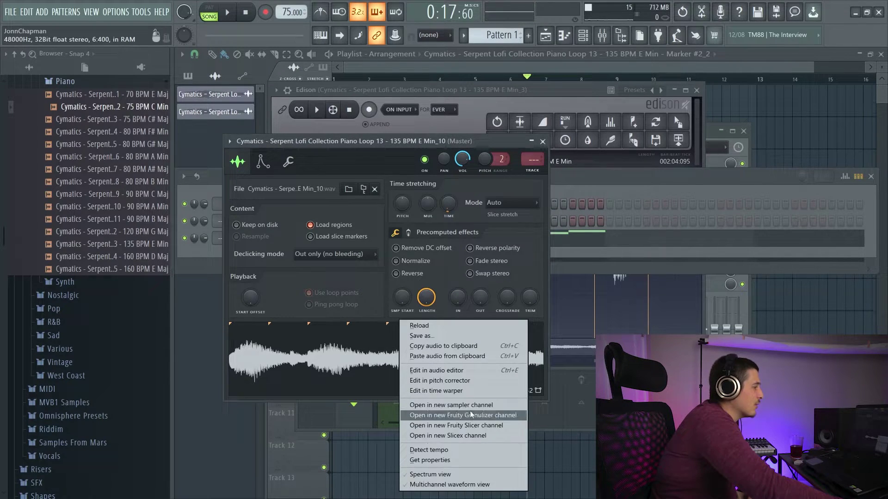
{"action": "left_click", "coordinate": [451, 435]}
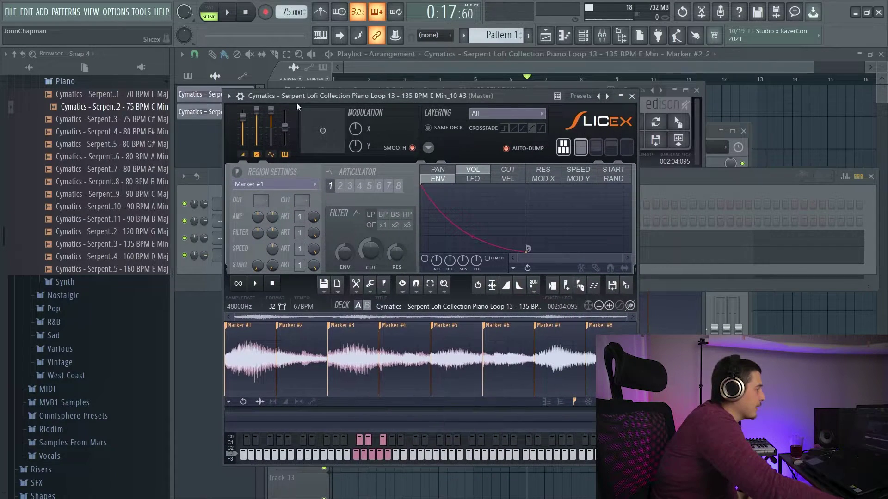
{"action": "left_click", "coordinate": [632, 96]}
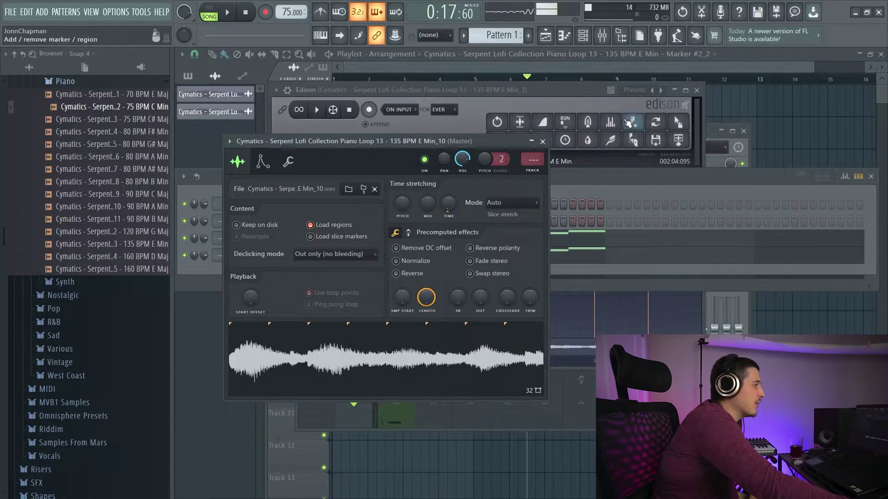
{"action": "left_click", "coordinate": [566, 140]}
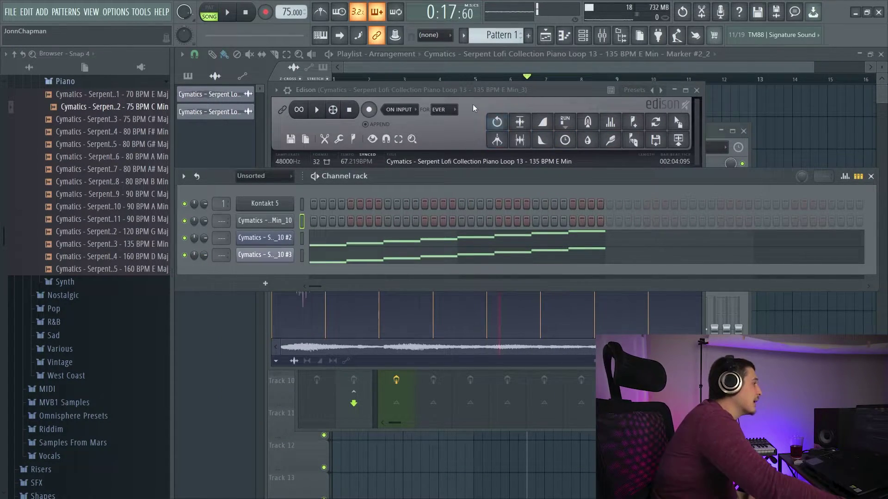
- Select the section from 001:04:024 to 002:01:000 in Edison and set it as the loop
{"action": "left_click_drag", "start_coordinate": [473, 90], "coordinate": [443, 128]}
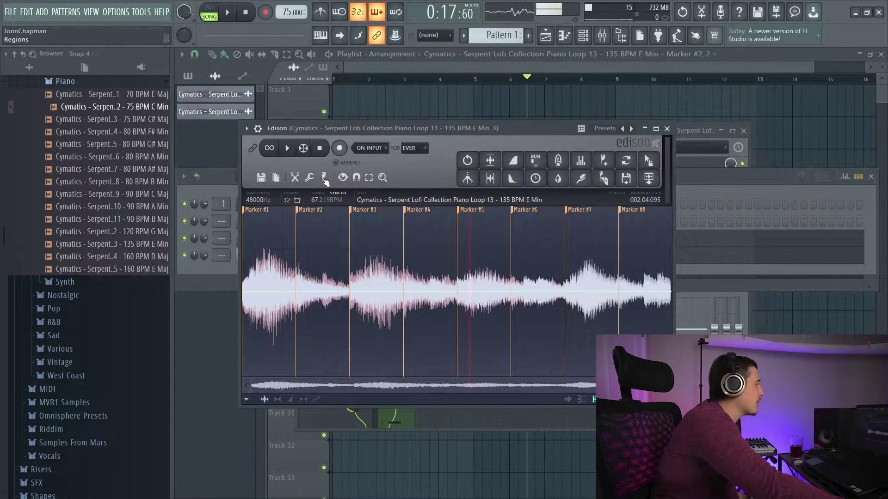
{"action": "left_click", "coordinate": [324, 178]}
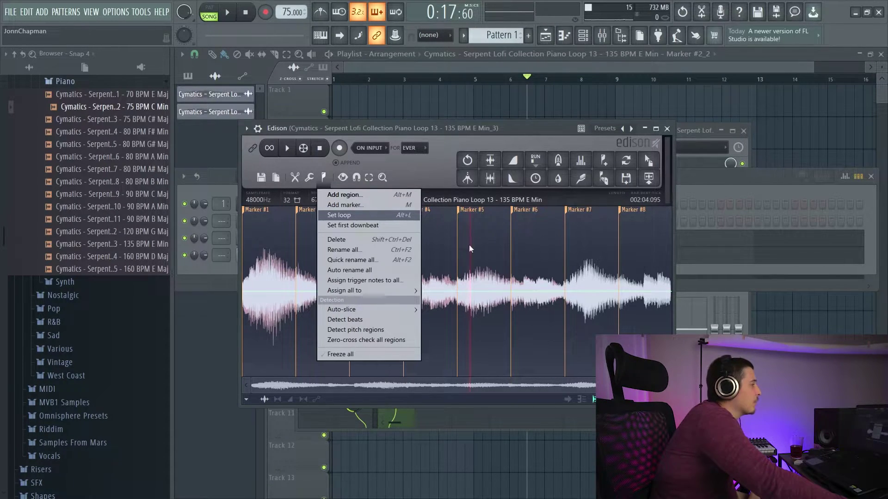
{"action": "left_click_drag", "start_coordinate": [456, 256], "coordinate": [419, 267]}
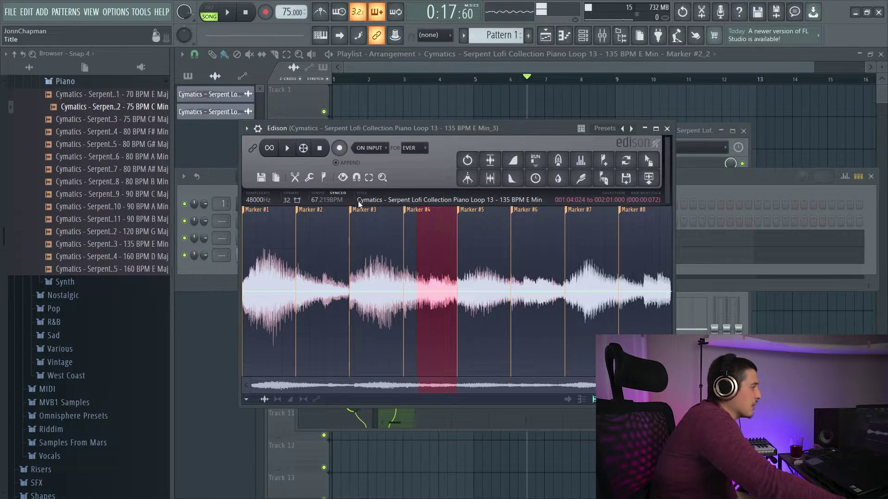
{"action": "left_click", "coordinate": [324, 177]}
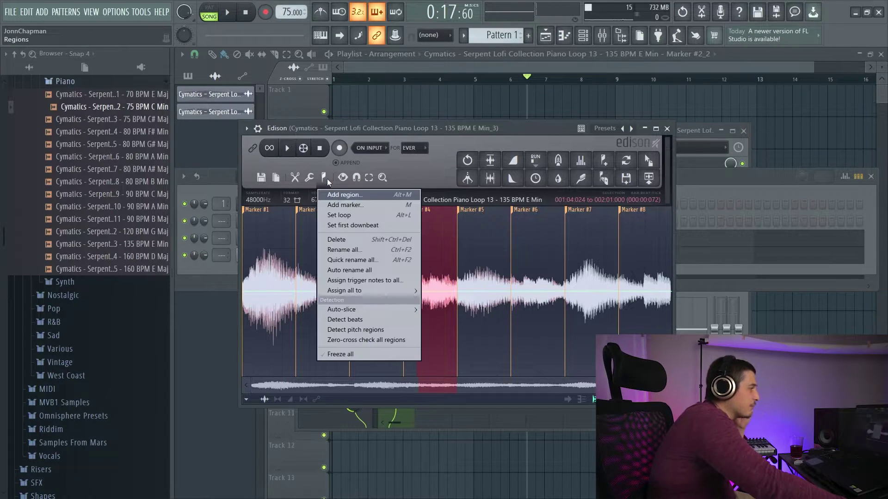
{"action": "left_click", "coordinate": [338, 213]}
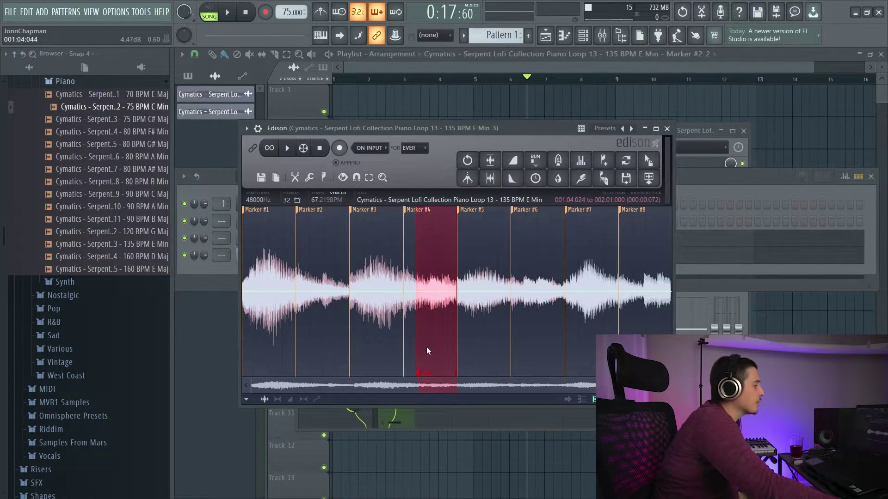
- Enable looped playback to audition the loop section before Marker #5, and delete the loop region
{"action": "left_click", "coordinate": [292, 153]}
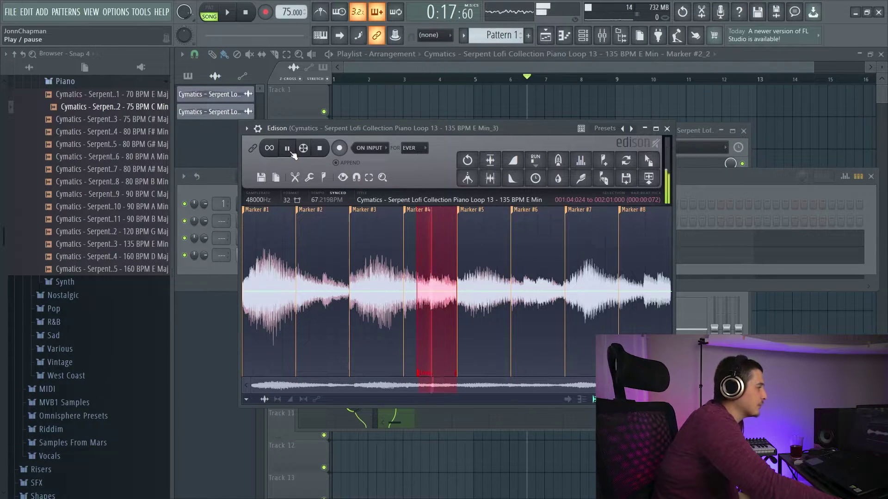
{"action": "left_click", "coordinate": [270, 148]}
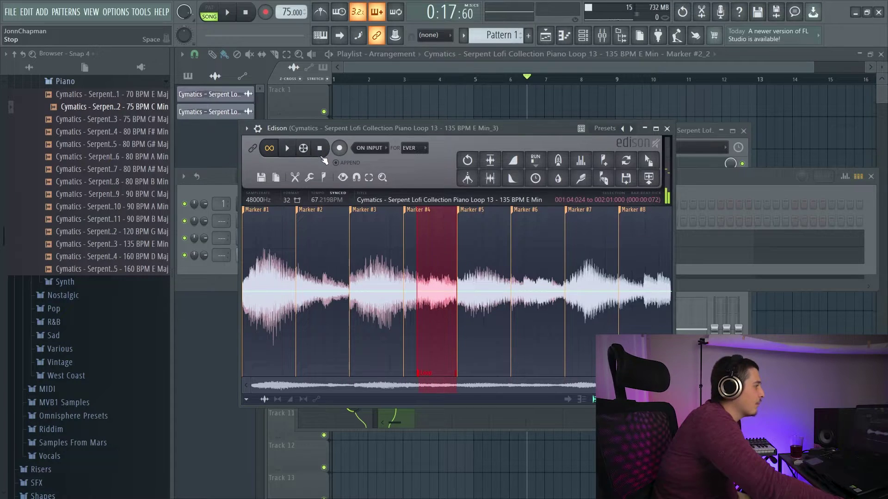
{"action": "left_click", "coordinate": [272, 276]}
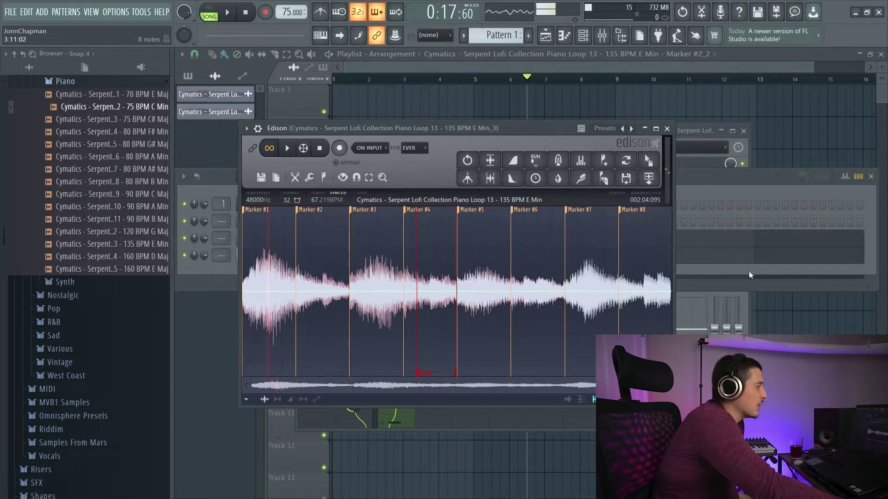
{"action": "right_click", "coordinate": [436, 373]}
{"action": "left_click", "coordinate": [438, 386]}
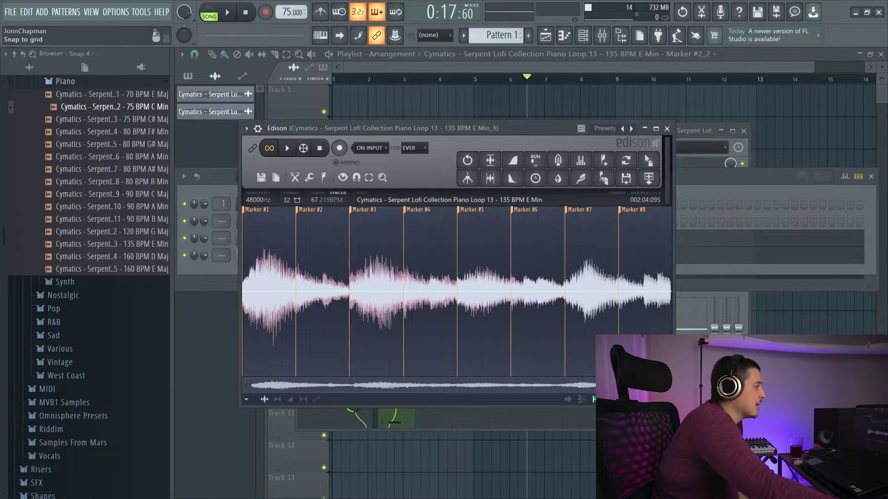
- Set the short section from 001:01:025 to 001:01:026 as a loop in Edison and audition it
{"action": "left_click_drag", "start_coordinate": [662, 385], "coordinate": [265, 360]}
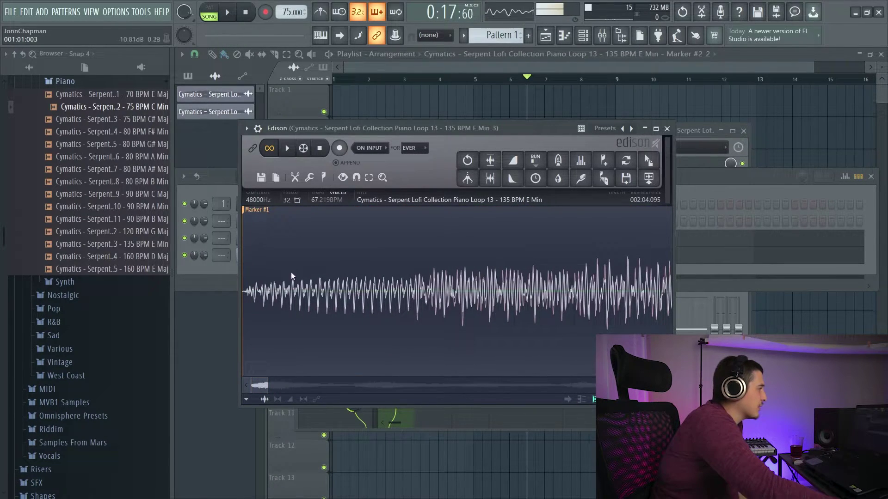
{"action": "left_click", "coordinate": [290, 154]}
{"action": "scroll", "coordinate": [324, 335], "scroll_direction": "down", "scroll_amount": 1}
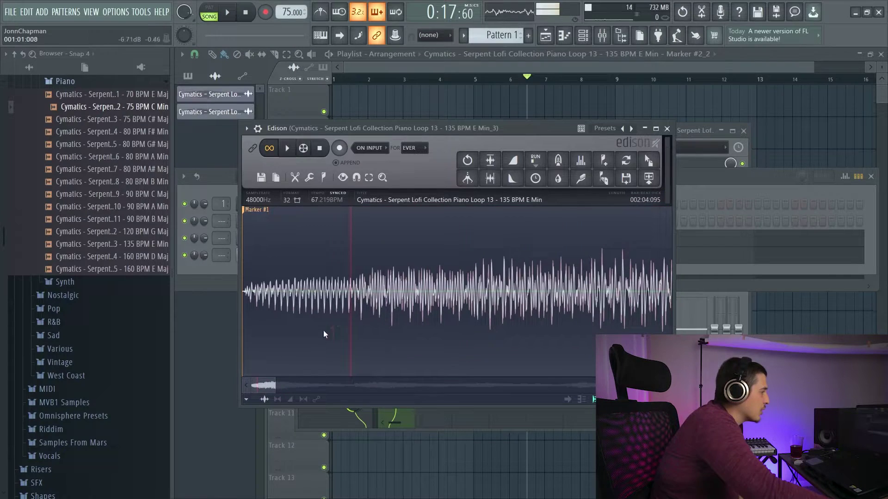
{"action": "left_click", "coordinate": [481, 281]}
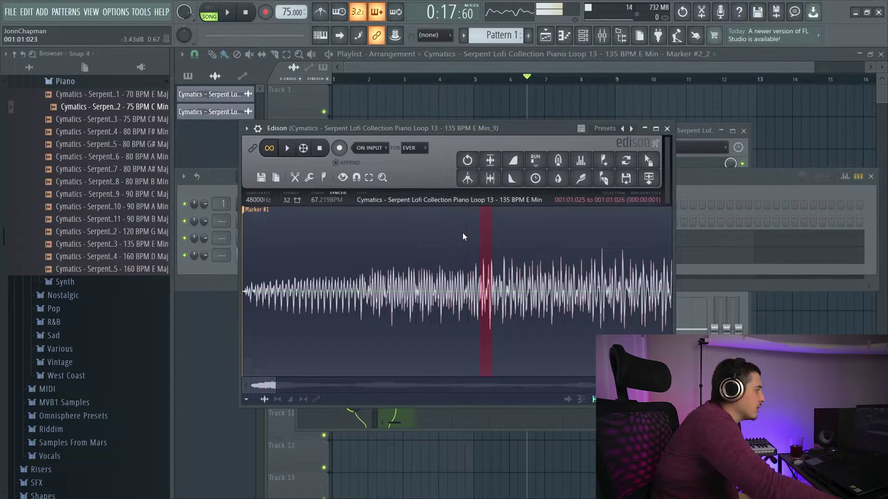
{"action": "left_click", "coordinate": [324, 178]}
{"action": "left_click", "coordinate": [343, 215]}
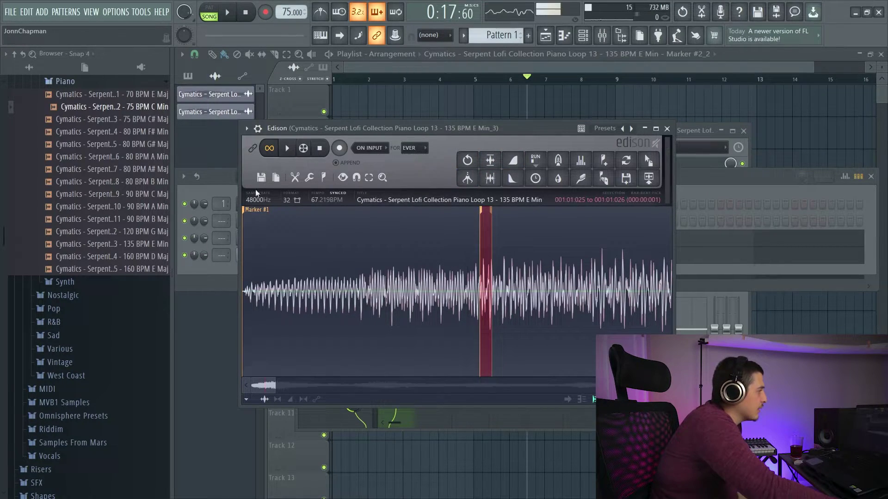
{"action": "left_click", "coordinate": [287, 148]}
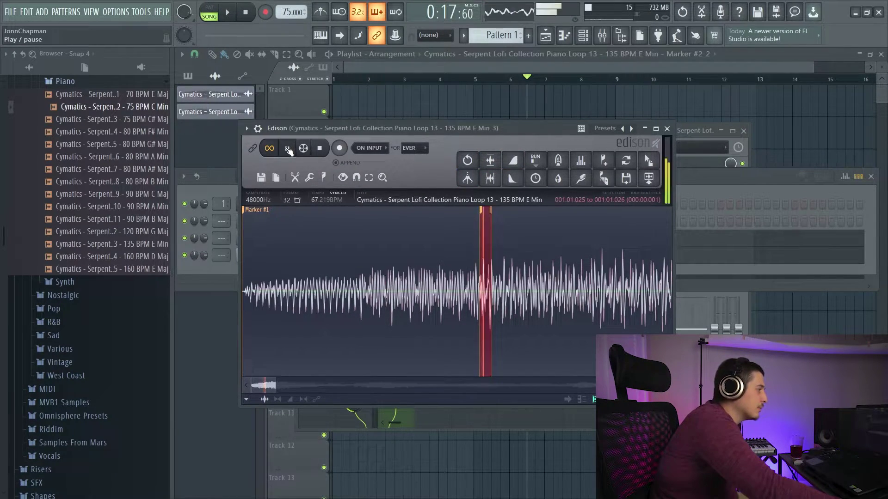
{"action": "left_click", "coordinate": [320, 148]}
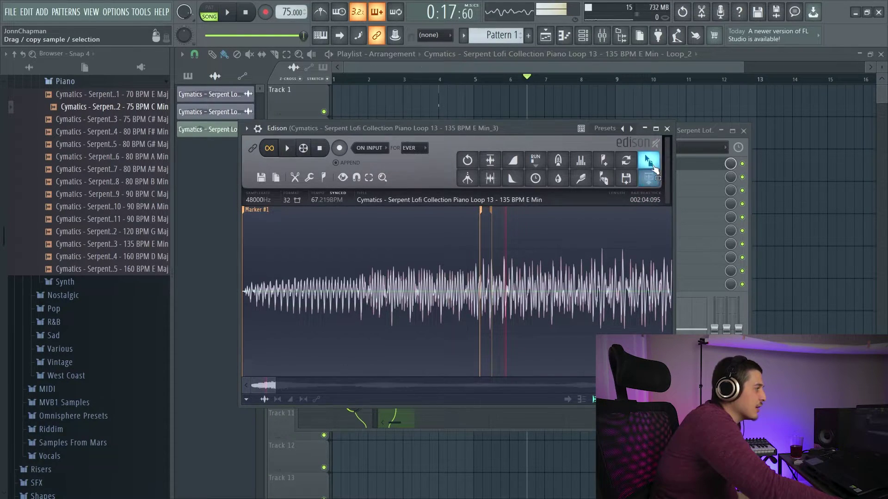
- Place the looped sample from Edison at bar 1 on Track 3, and open it in a new sampler channel
{"action": "left_click_drag", "start_coordinate": [649, 160], "coordinate": [355, 168]}
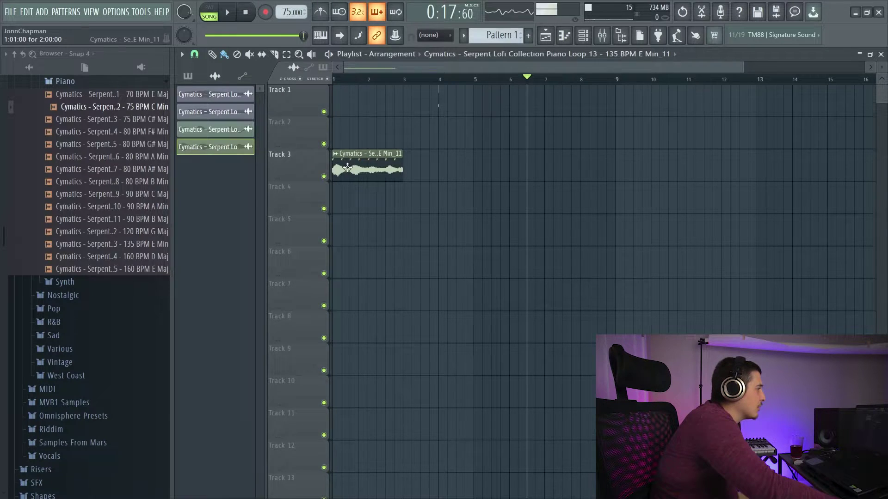
{"action": "double_click", "coordinate": [347, 168]}
{"action": "right_click", "coordinate": [377, 321]}
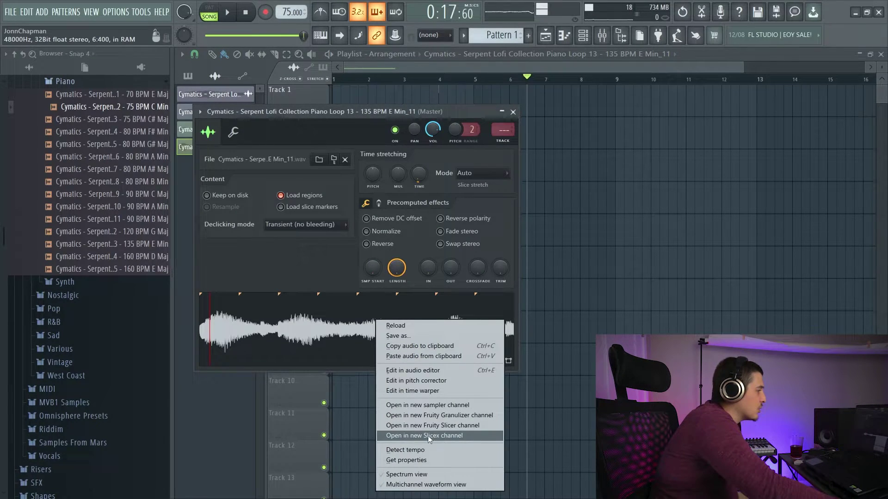
{"action": "left_click", "coordinate": [453, 406]}
{"action": "left_click_drag", "start_coordinate": [293, 132], "coordinate": [363, 155]}
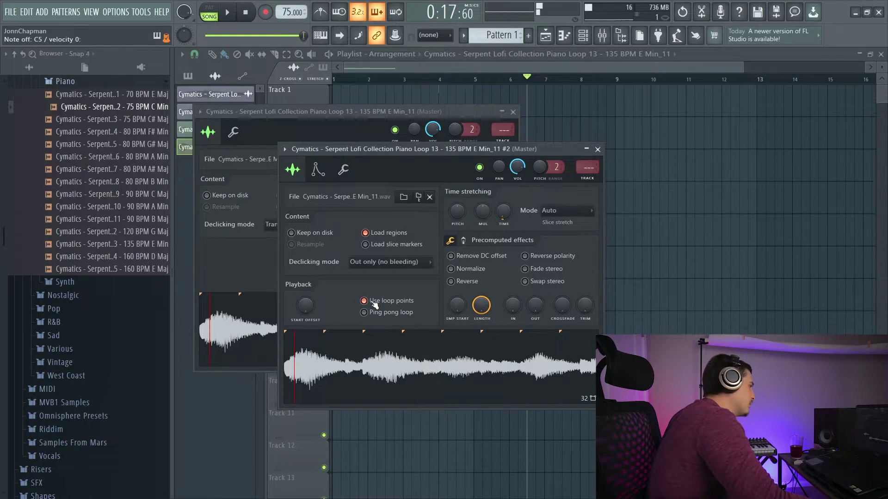
- Move the new sampler channel's sample start slightly forward, and close both sampler windows
{"action": "right_click", "coordinate": [505, 217]}
{"action": "left_click", "coordinate": [510, 222]}
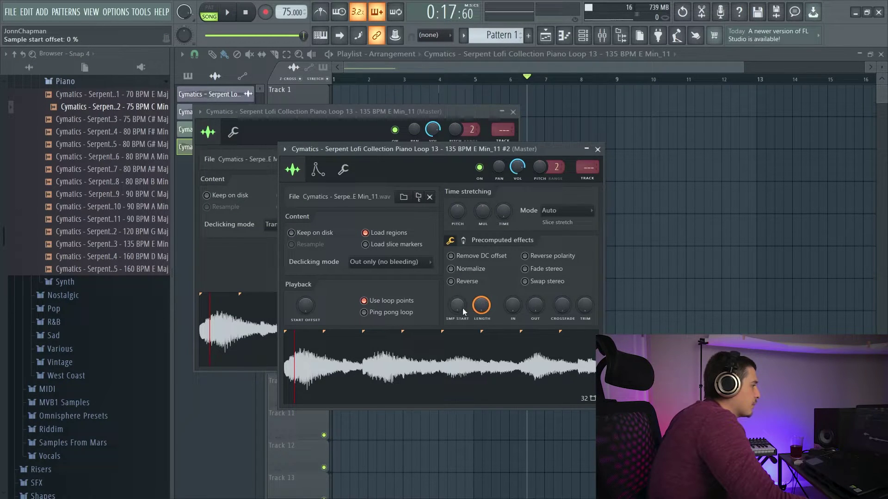
{"action": "left_click_drag", "start_coordinate": [460, 309], "coordinate": [460, 302]}
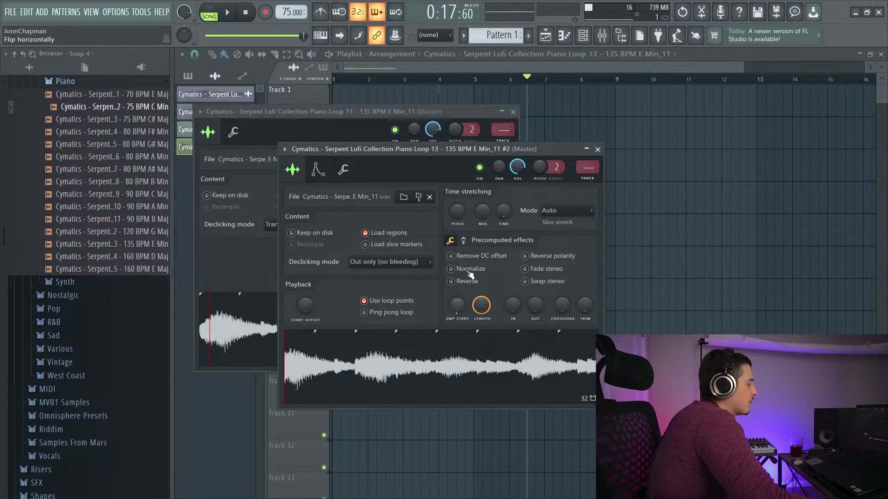
{"action": "left_click", "coordinate": [598, 148]}
{"action": "left_click", "coordinate": [513, 112]}
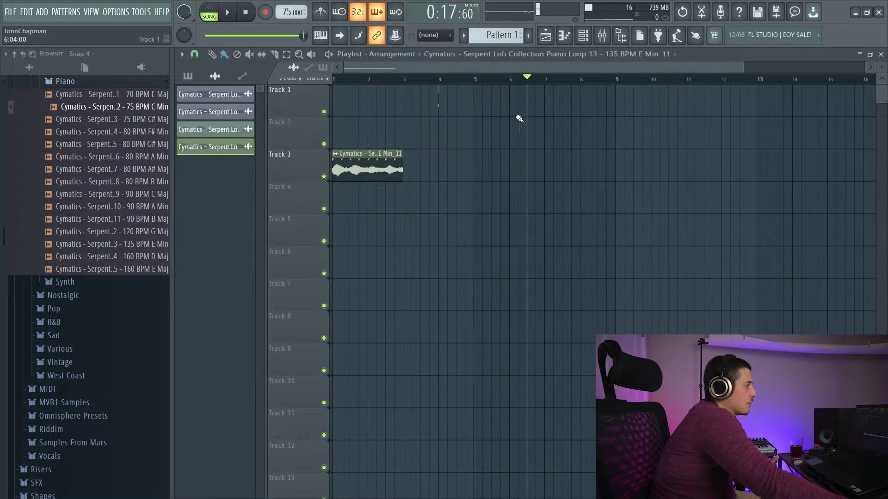
- Delete the clip from Track 3 and reopen Edison from mixer insert 1
{"action": "right_click", "coordinate": [372, 163]}
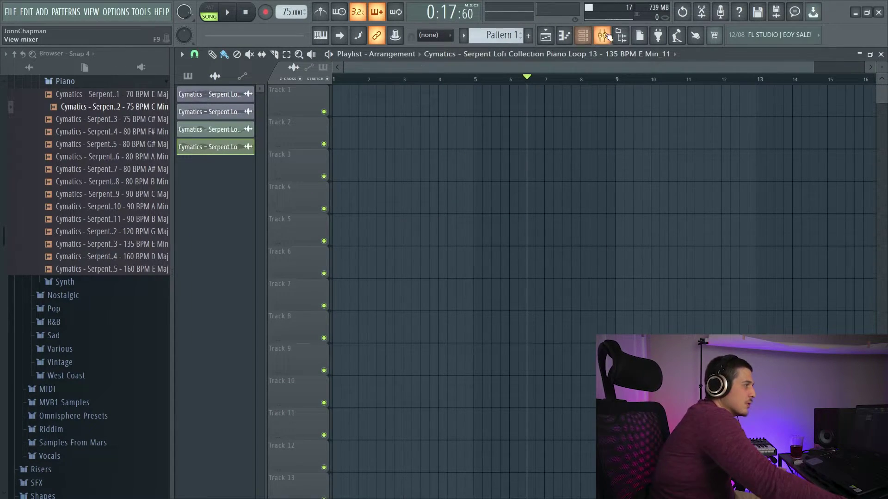
{"action": "left_click", "coordinate": [590, 39]}
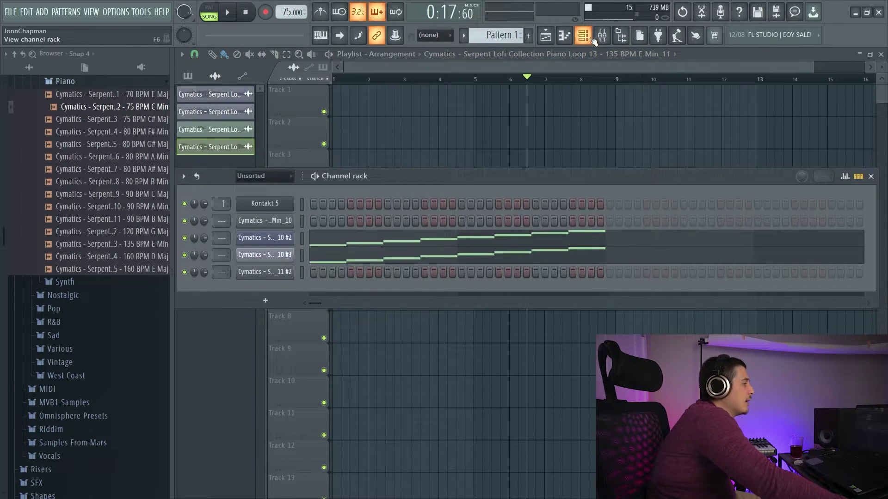
{"action": "left_click", "coordinate": [602, 35]}
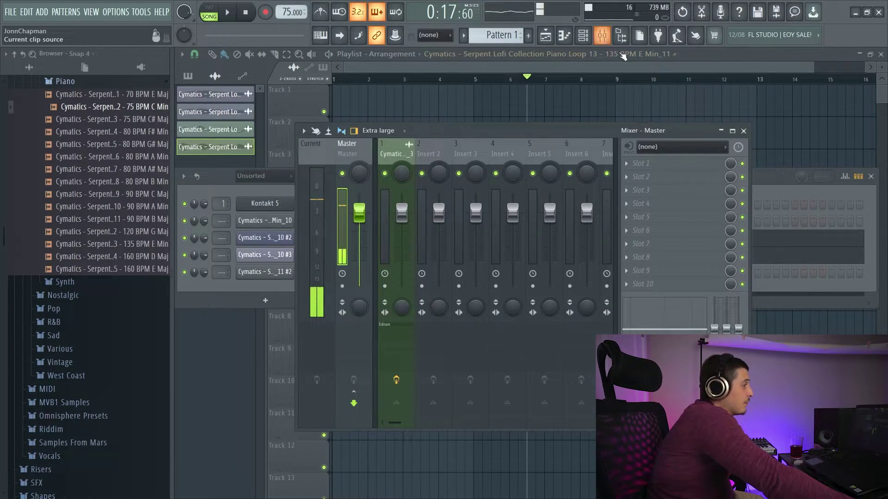
{"action": "left_click", "coordinate": [397, 154]}
{"action": "left_click", "coordinate": [647, 164]}
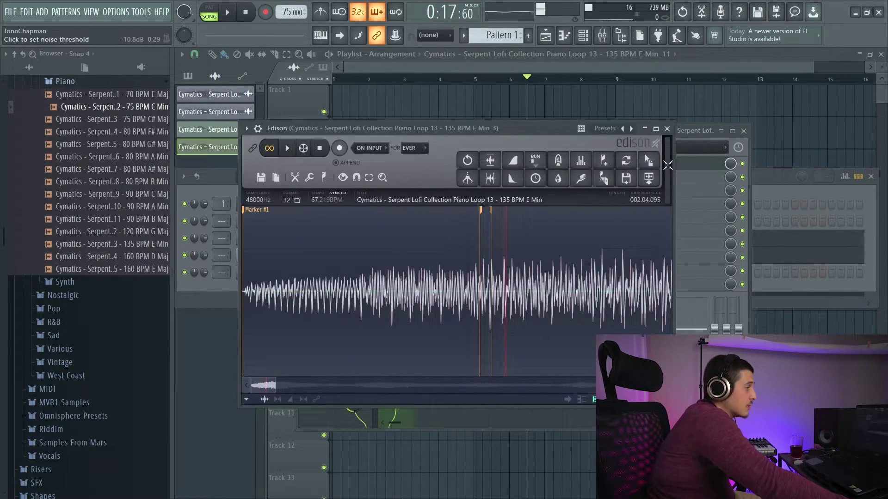
- Delete the short loop region in Edison's first slice
{"action": "left_click", "coordinate": [482, 213]}
{"action": "right_click", "coordinate": [482, 213]}
{"action": "left_click", "coordinate": [482, 226]}
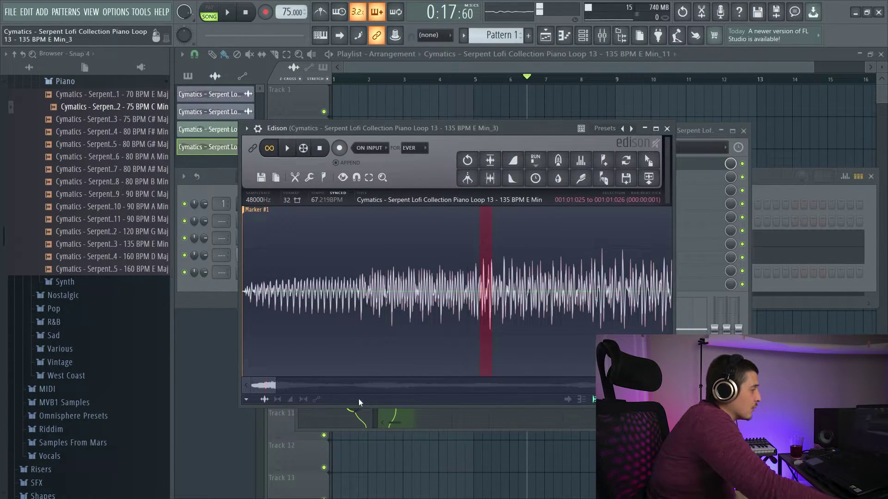
- Set the sample's first downbeat, and move the downbeat marker into the second slice, just before Marker #4
{"action": "left_click_drag", "start_coordinate": [275, 388], "coordinate": [315, 388]}
{"action": "left_click", "coordinate": [323, 178]}
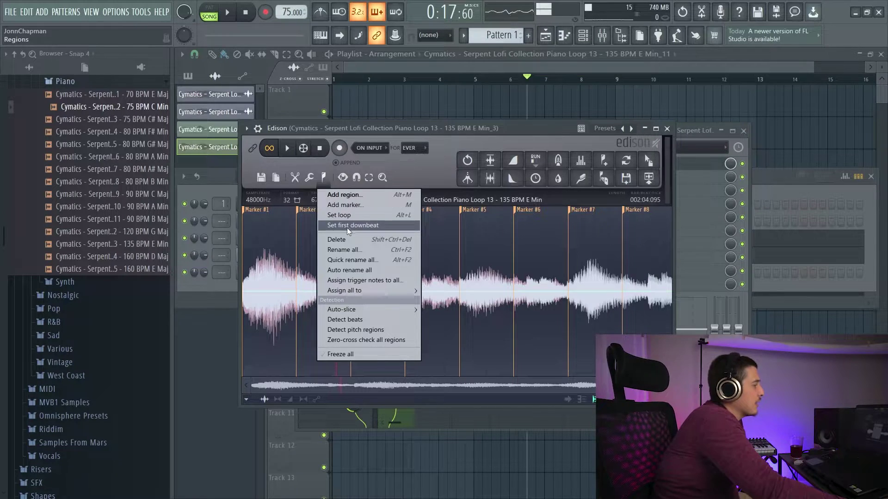
{"action": "left_click", "coordinate": [362, 225]}
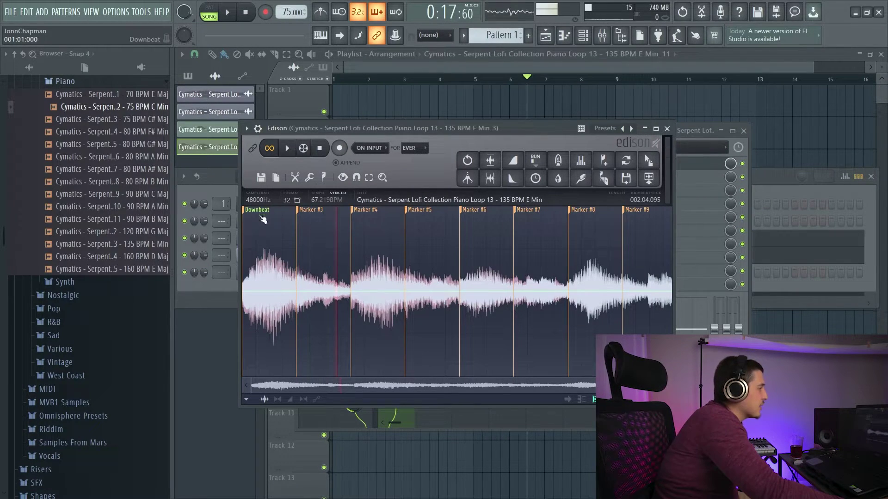
{"action": "mouse_move", "coordinate": [250, 212]}
{"action": "left_mouse_down"}
{"action": "mouse_move", "coordinate": [341, 223]}
{"action": "mouse_move", "coordinate": [352, 234]}
{"action": "mouse_move", "coordinate": [345, 241]}
{"action": "left_mouse_up"}
- Place the downbeat-marked sample from Edison on Track 1 of the playlist, and move the clip to 5:10:00
{"action": "left_click_drag", "start_coordinate": [502, 132], "coordinate": [537, 180]}
{"action": "left_click_drag", "start_coordinate": [683, 209], "coordinate": [512, 104]}
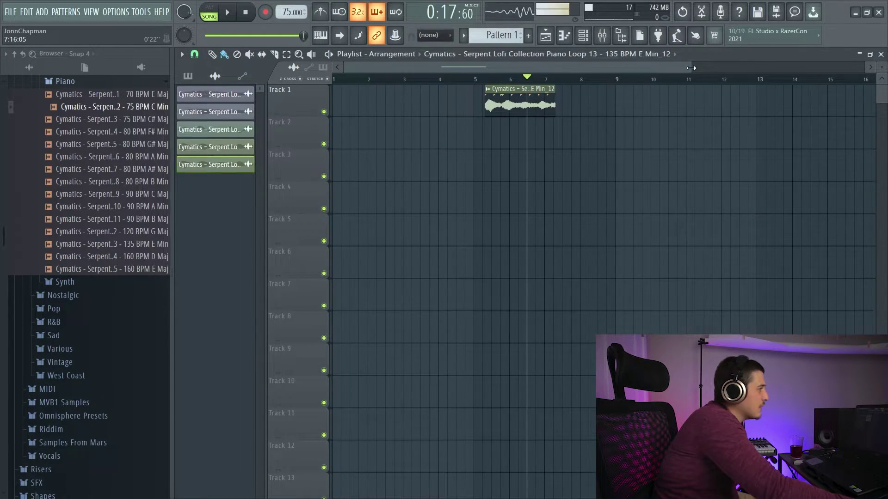
{"action": "left_click_drag", "start_coordinate": [691, 68], "coordinate": [483, 78]}
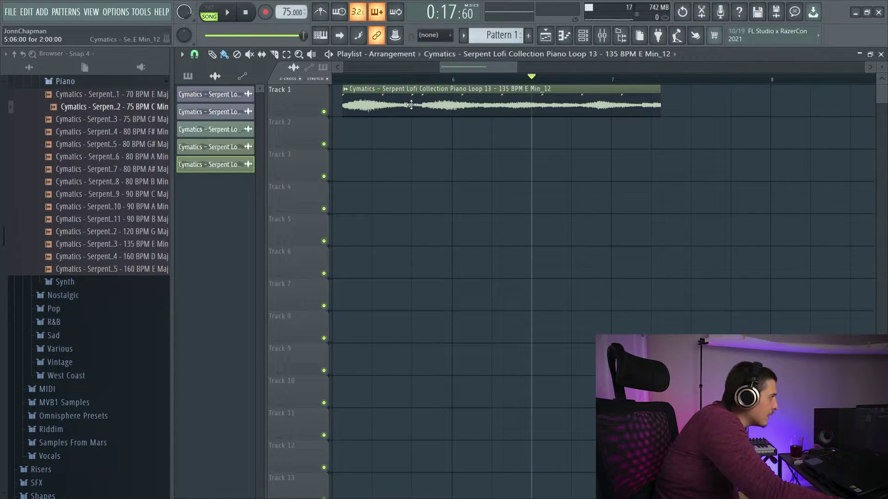
{"action": "left_click_drag", "start_coordinate": [413, 97], "coordinate": [471, 105]}
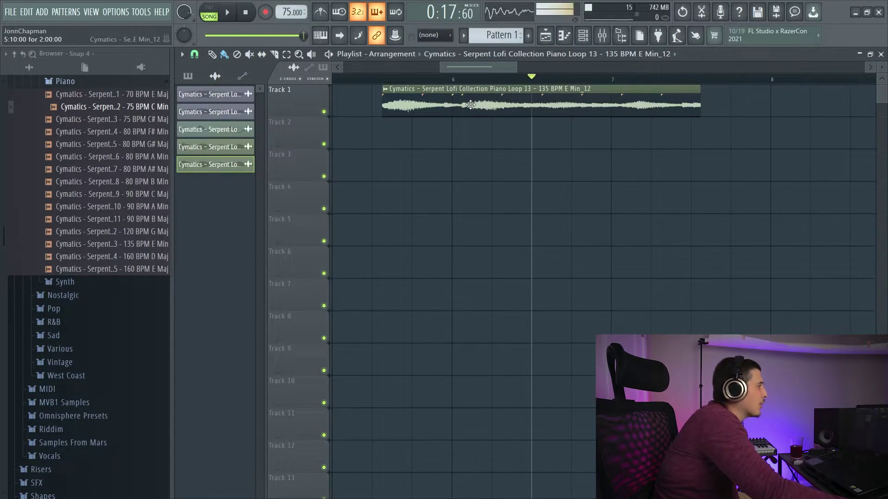
- Delete the clip from Track 1 and bring Edison back up from mixer insert 1
{"action": "right_click", "coordinate": [471, 105]}
{"action": "left_click", "coordinate": [602, 35]}
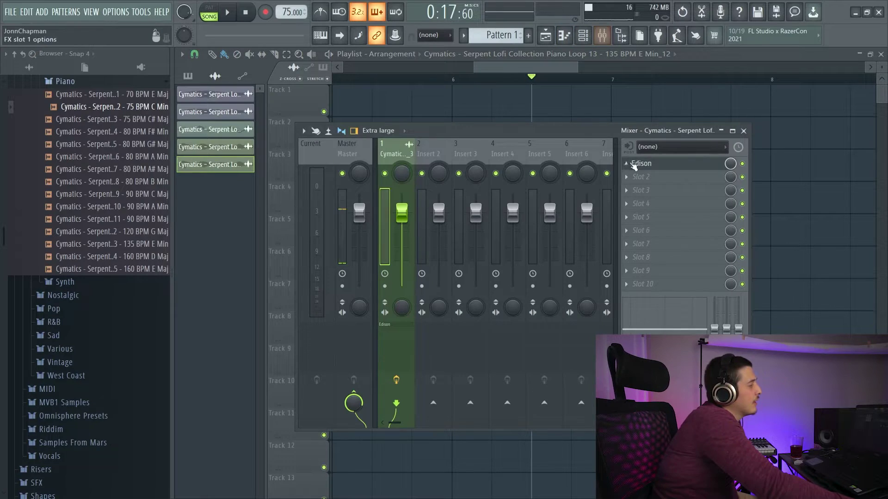
{"action": "left_click", "coordinate": [642, 164]}
- Delete the downbeat marker from the second slice in Edison
{"action": "mouse_move", "coordinate": [406, 178]}
{"action": "left_mouse_down"}
{"action": "mouse_move", "coordinate": [365, 171]}
{"action": "mouse_move", "coordinate": [370, 164]}
{"action": "left_mouse_up"}
{"action": "right_click", "coordinate": [332, 254]}
{"action": "left_click", "coordinate": [343, 267]}
- Rename the first three markers in sequence as "beginning", "end" and "spelled wrong", and exit renaming at the fourth
{"action": "left_click", "coordinate": [346, 212]}
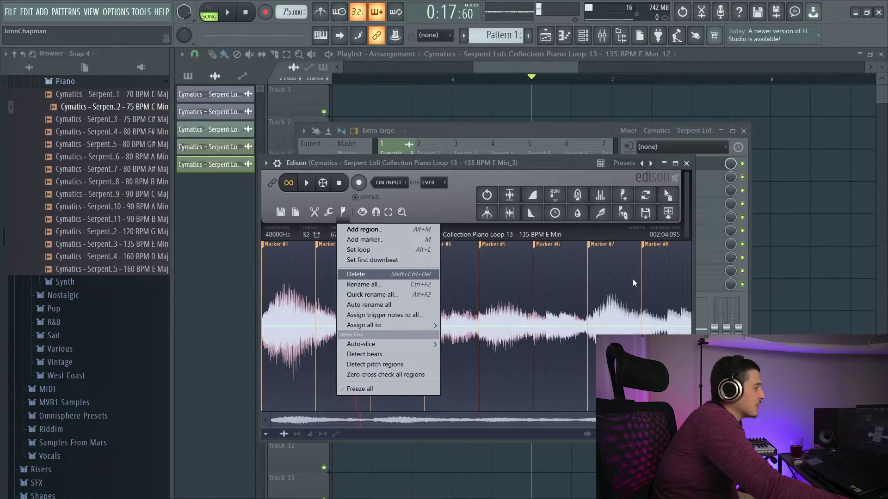
{"action": "left_click", "coordinate": [406, 281]}
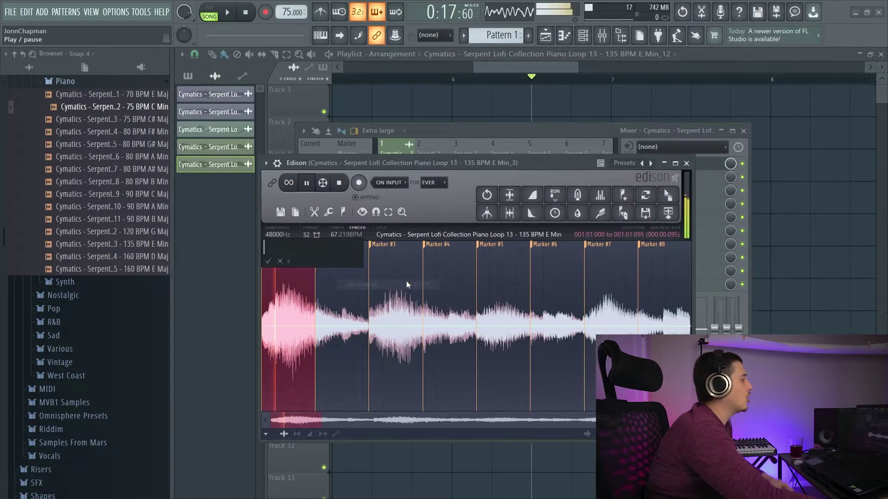
{"action": "type", "text": "b"}
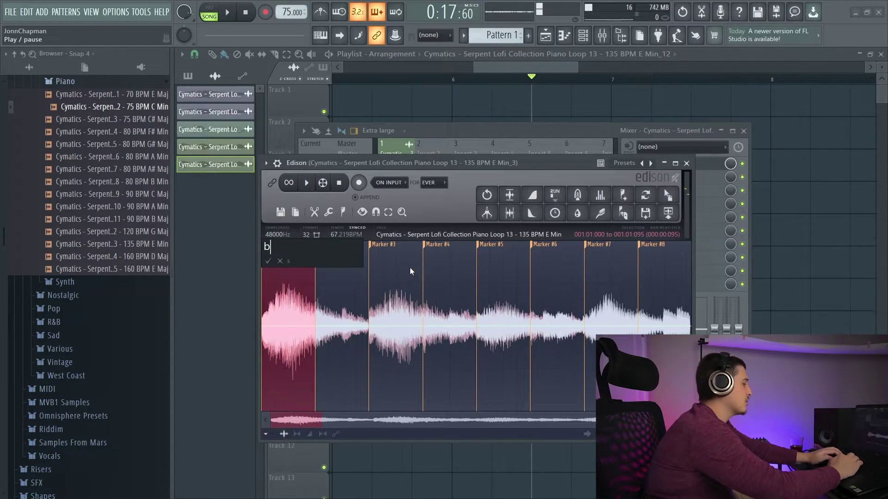
{"action": "type", "text": "eginning"}
{"action": "key", "text": "Return"}
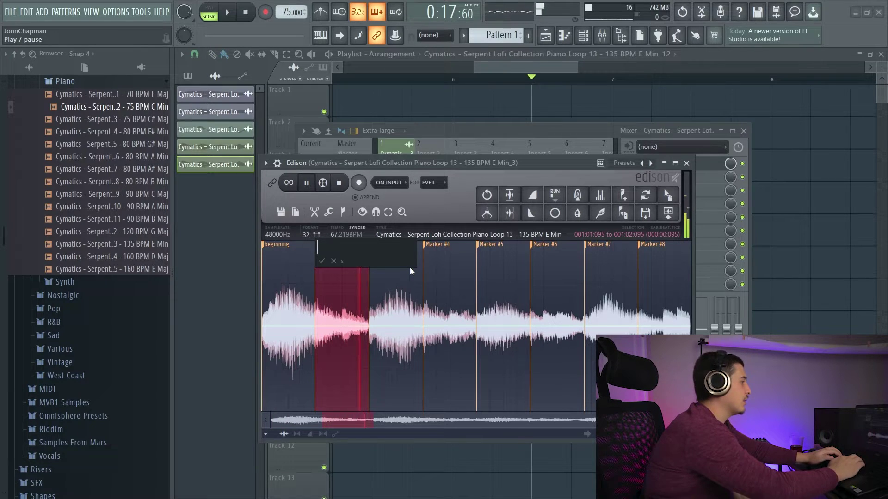
{"action": "type", "text": "end"}
{"action": "key", "text": "Return"}
{"action": "type", "text": "spe"}
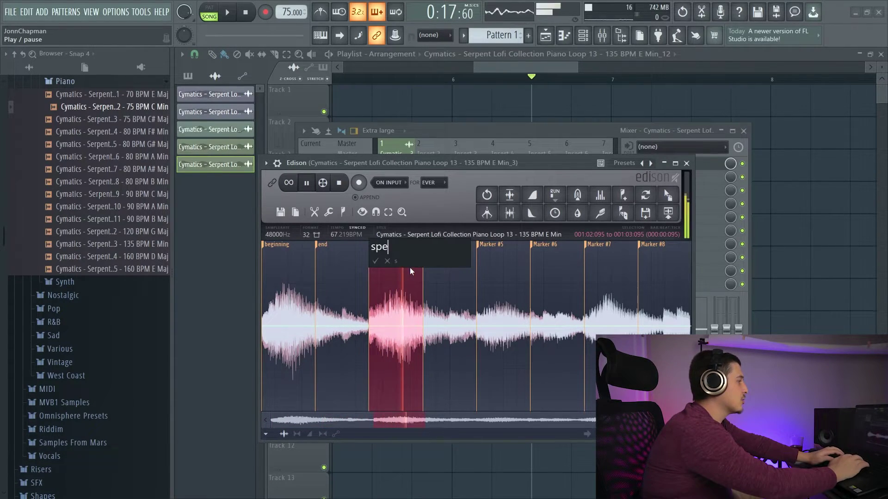
{"action": "type", "text": "lled wrong"}
{"action": "key", "text": "Return"}
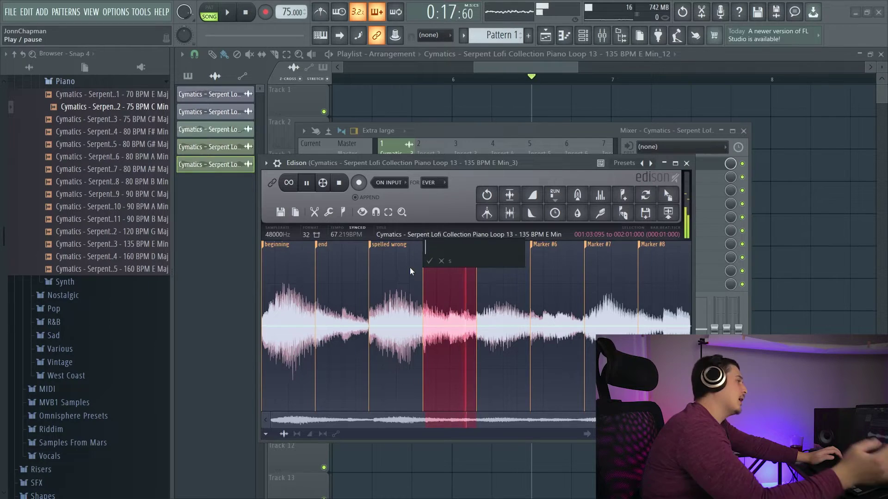
{"action": "key", "text": "Escape"}
{"action": "left_click", "coordinate": [346, 211]}
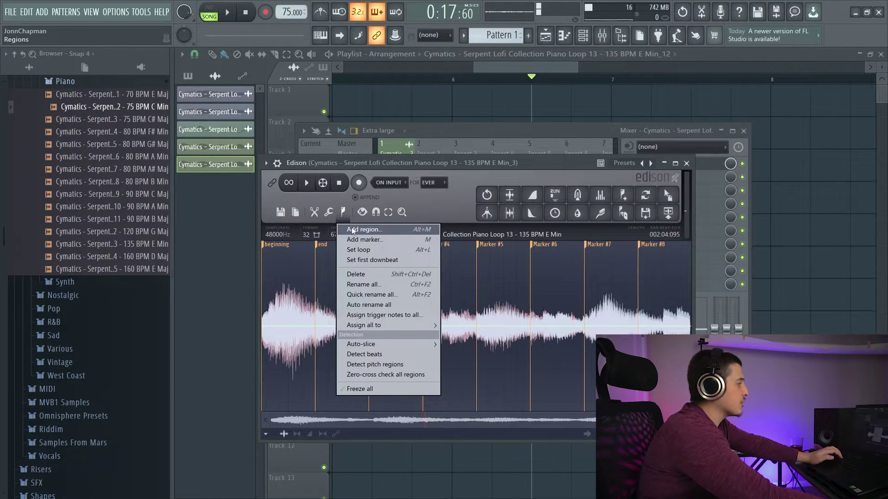
{"action": "left_click", "coordinate": [388, 296]}
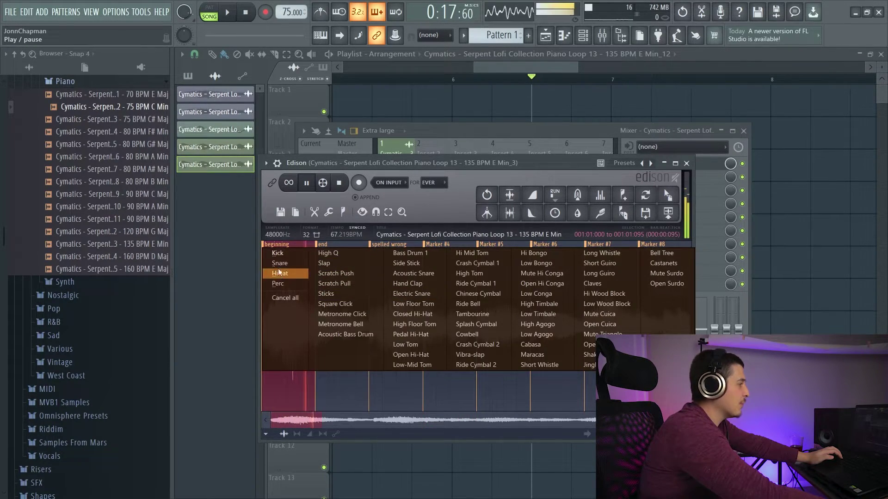
{"action": "left_click", "coordinate": [293, 297]}
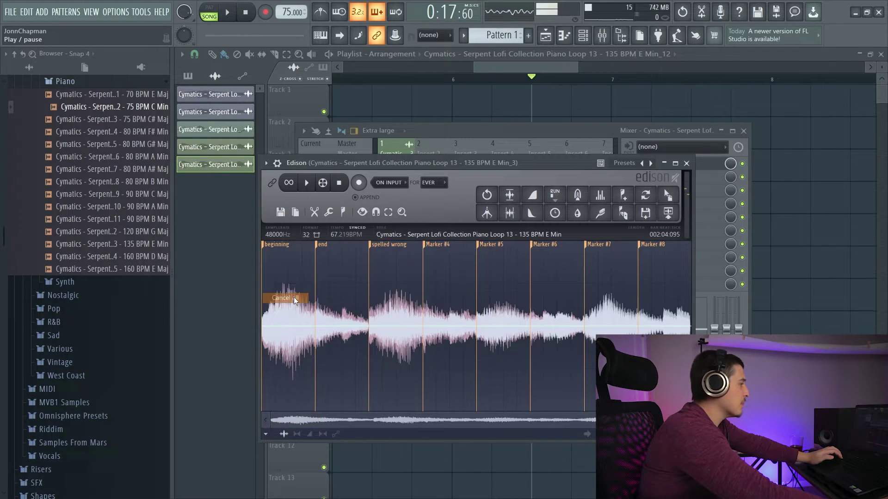
- Auto rename all markers in the sliced piano loop
{"action": "left_click", "coordinate": [331, 212]}
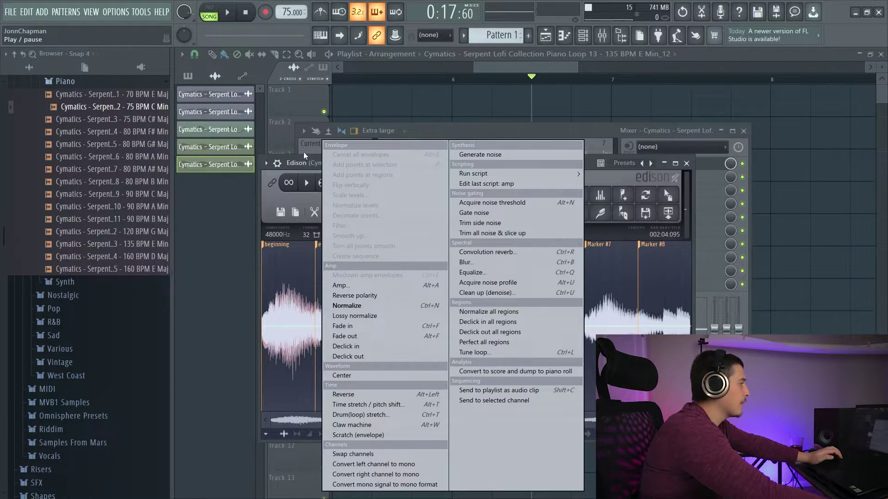
{"action": "left_click", "coordinate": [304, 151]}
{"action": "left_click", "coordinate": [343, 212]}
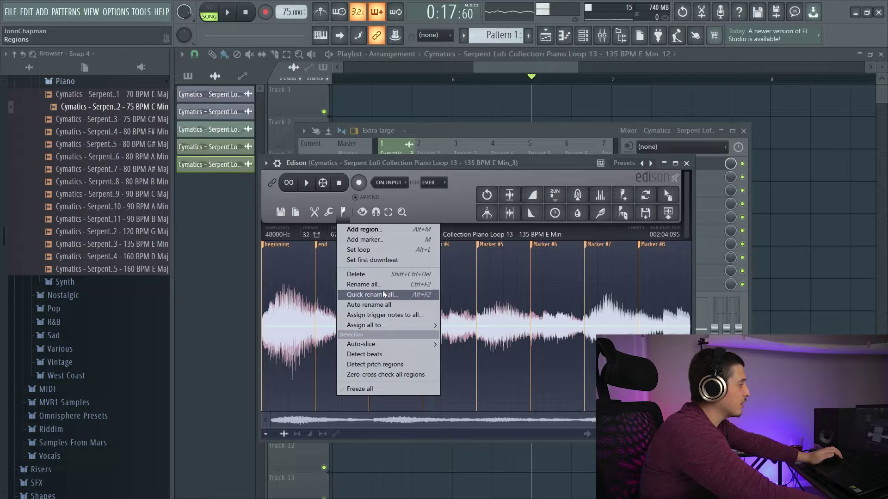
{"action": "left_click", "coordinate": [390, 305]}
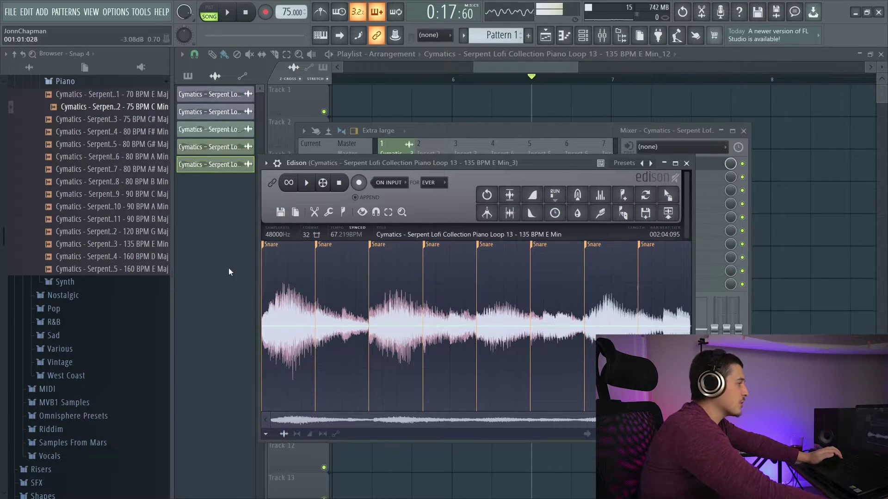
- Try assigning trigger notes to the markers one by one, cancel it, and assign all slices to the whole keyboard
{"action": "left_click", "coordinate": [343, 212]}
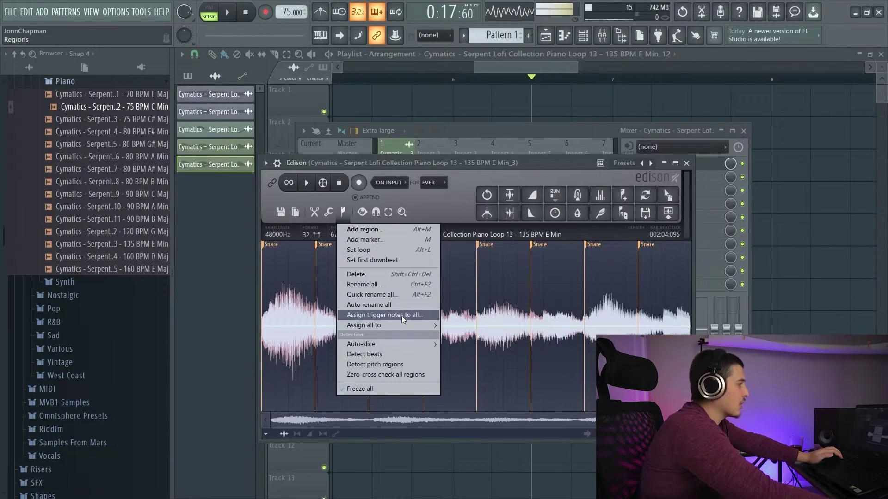
{"action": "left_click", "coordinate": [401, 315]}
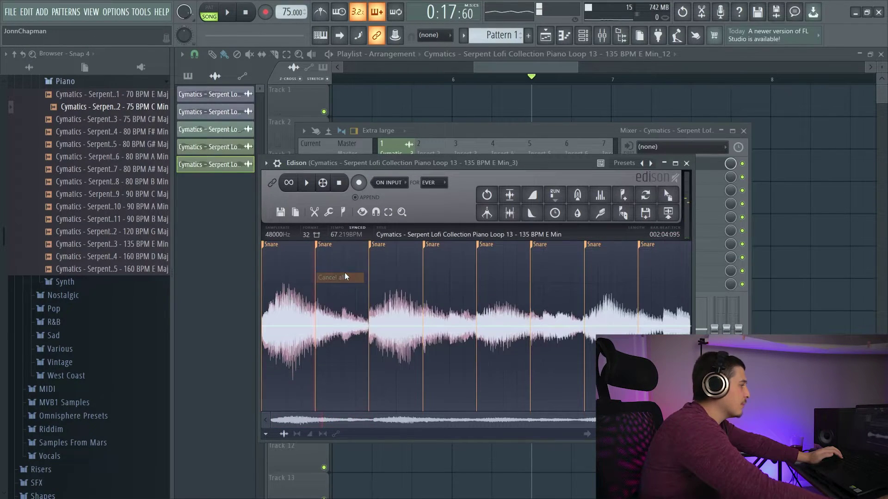
{"action": "left_click", "coordinate": [342, 212]}
{"action": "mouse_move", "coordinate": [390, 326]}
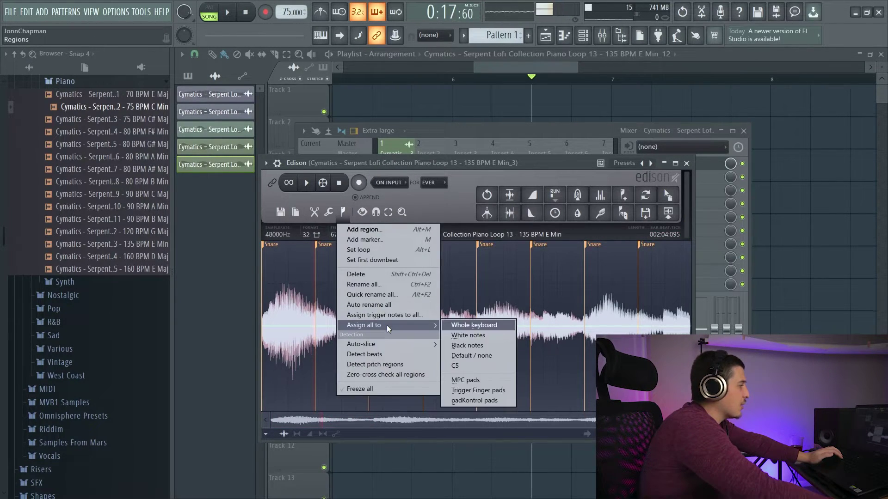
{"action": "left_click", "coordinate": [481, 327]}
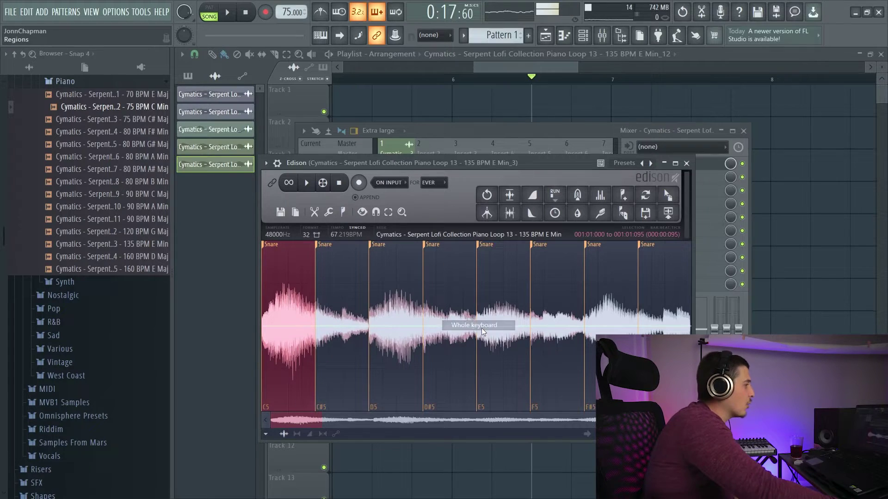
{"action": "key", "text": "x"}
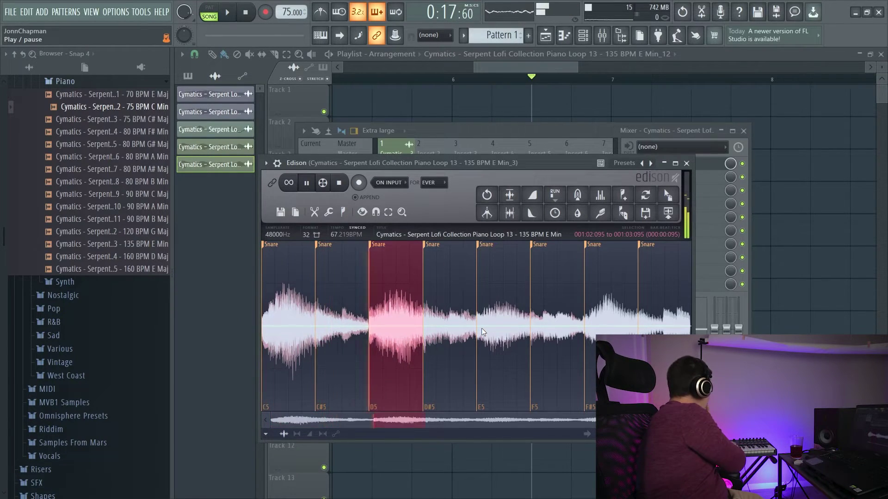
- Detect pitch regions across the whole piano loop in Edison
{"action": "left_click", "coordinate": [342, 211]}
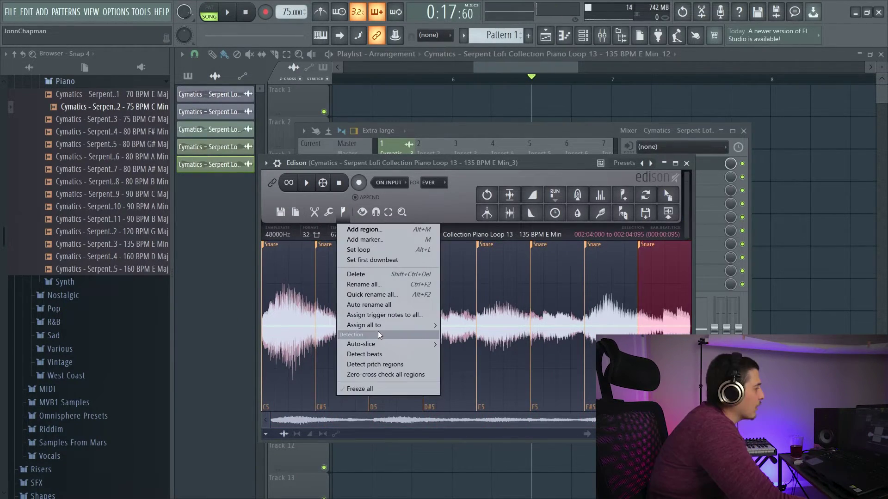
{"action": "mouse_move", "coordinate": [390, 343]}
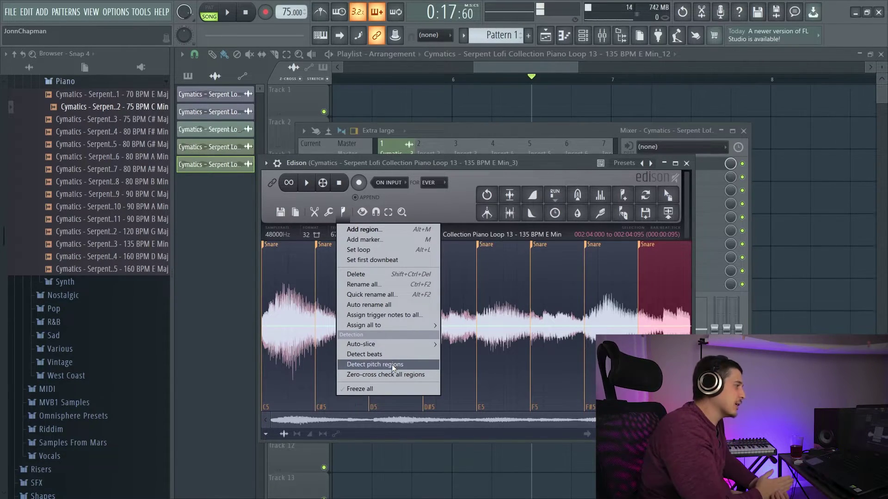
{"action": "left_click", "coordinate": [392, 365]}
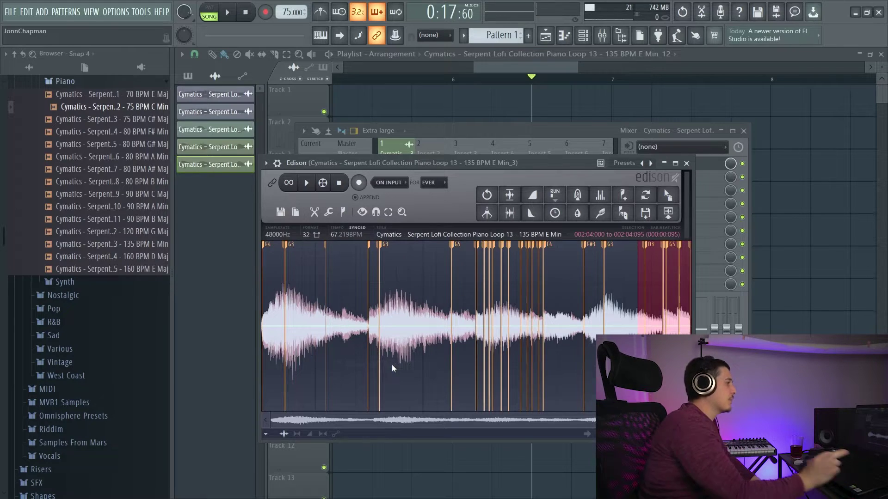
- Audition the detected pitch regions throughout the piano loop
{"action": "key", "text": "space"}
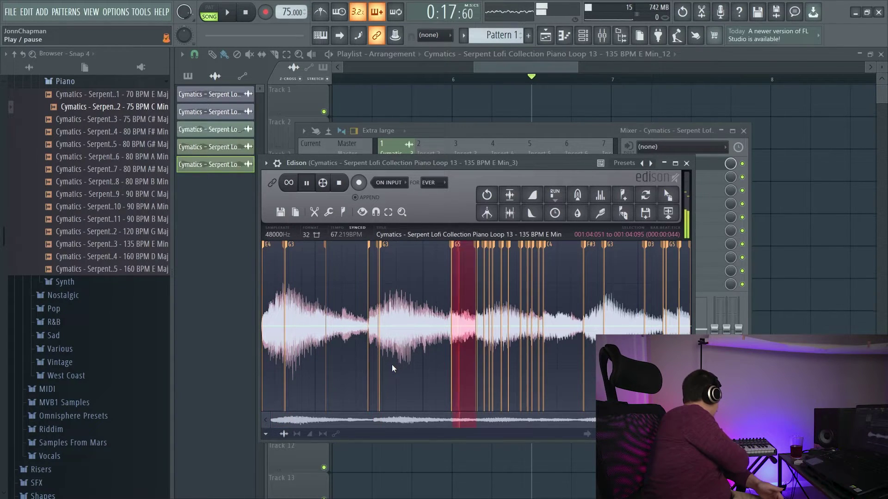
{"action": "key", "text": "space"}
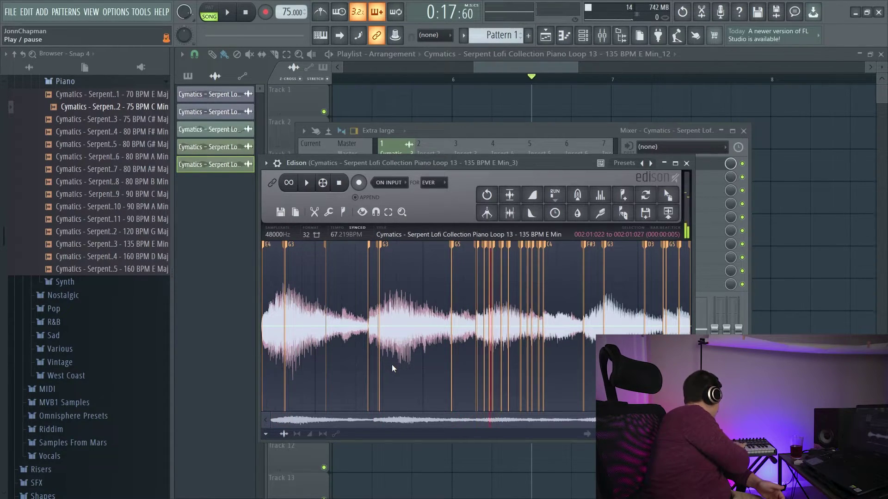
{"action": "key", "text": "space"}
{"action": "key", "text": "space"}
{"action": "key", "text": "space"}
{"action": "key", "text": "space"}
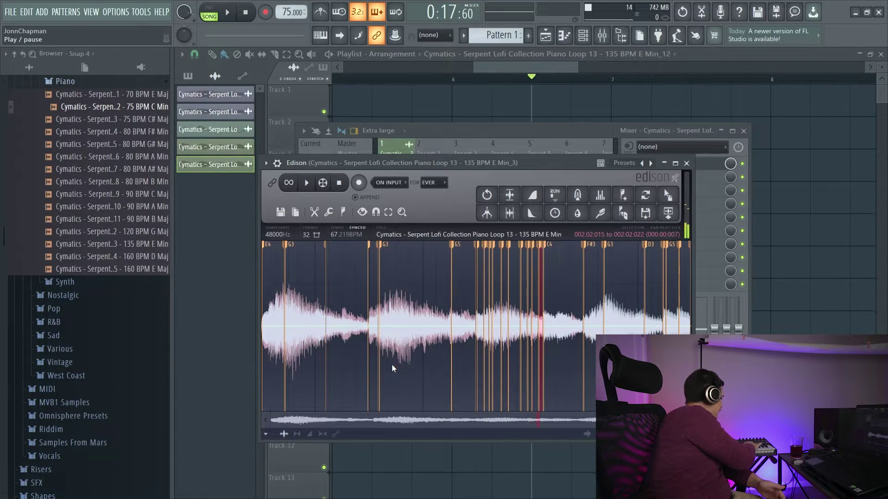
{"action": "key", "text": "space"}
{"action": "key", "text": "space"}
{"action": "key", "text": "space"}
{"action": "key", "text": "space"}
{"action": "key", "text": "space"}
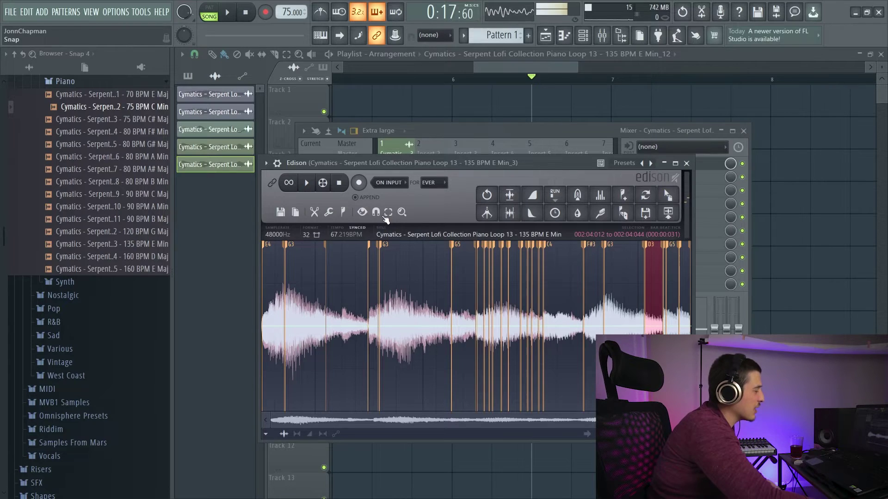
- Run the zero-cross check on all regions so every marker moves to its nearest zero-crossing
{"action": "left_click", "coordinate": [347, 214]}
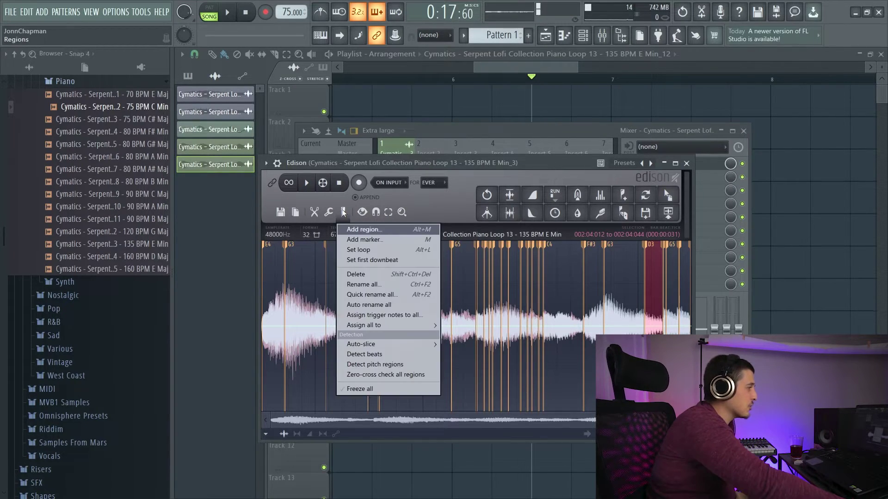
{"action": "left_click", "coordinate": [413, 375]}
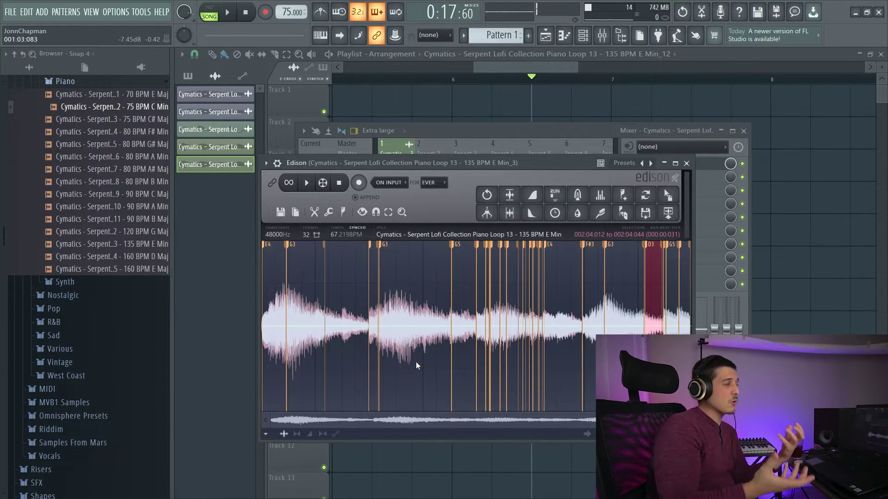
{"action": "left_click", "coordinate": [342, 215]}
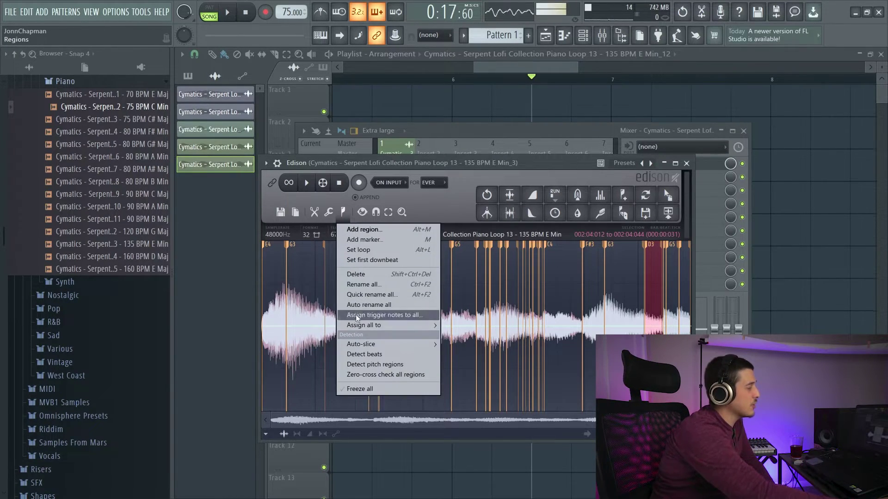
{"action": "left_click", "coordinate": [365, 374]}
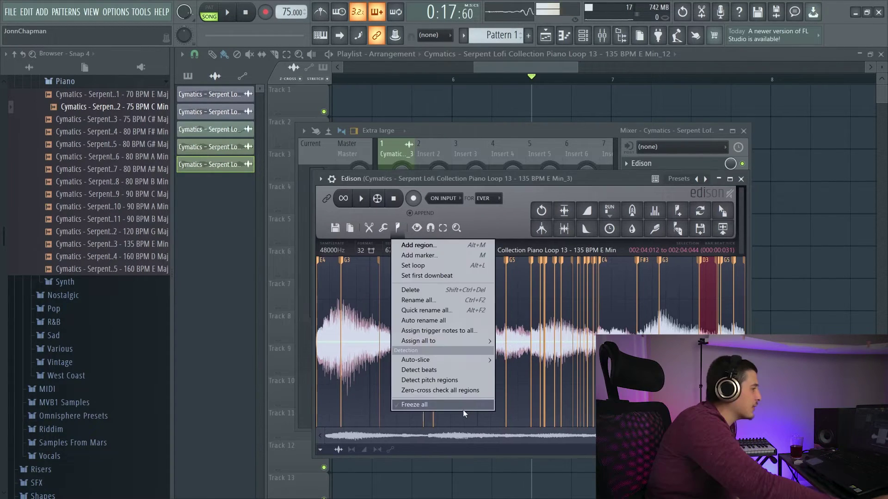
- Freeze all regions in the piano loop, and turn the freeze off again
{"action": "left_click", "coordinate": [460, 405]}
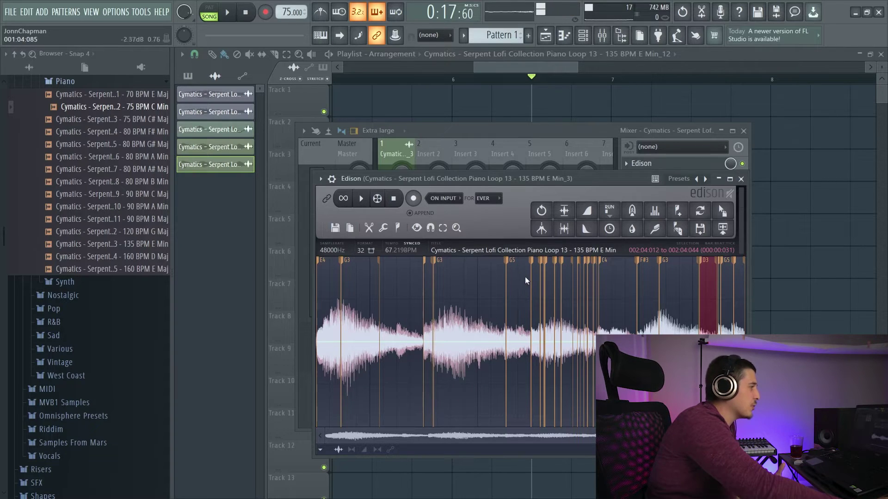
{"action": "left_click", "coordinate": [397, 228]}
{"action": "left_click", "coordinate": [429, 406]}
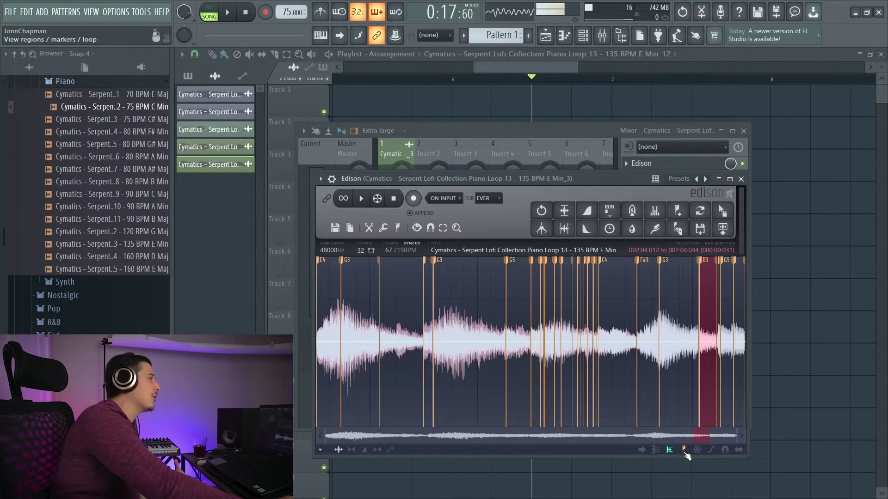
- Hide the region markers in the waveform, audition slices without them, and show the markers again
{"action": "left_click", "coordinate": [685, 451]}
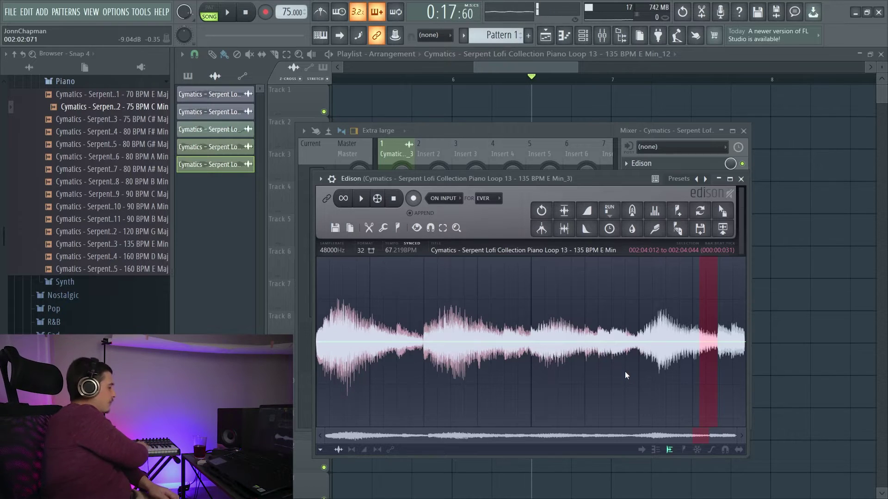
{"action": "key", "text": "space"}
{"action": "key", "text": "space"}
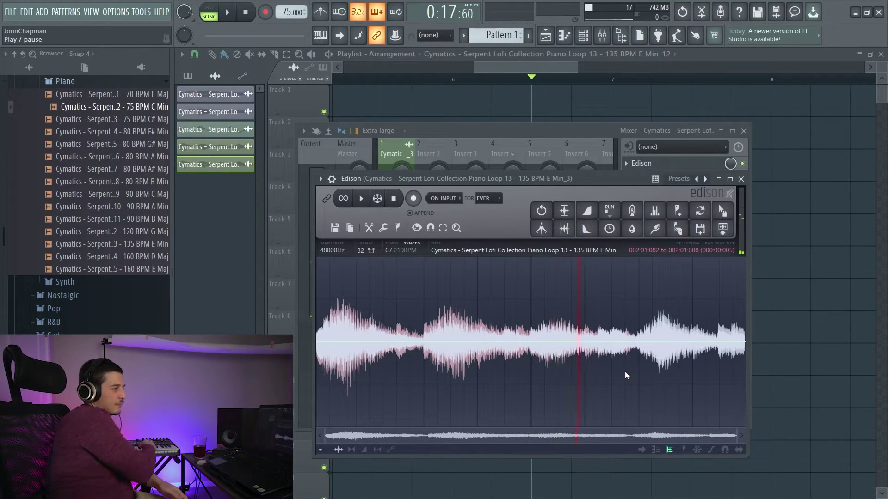
{"action": "left_click", "coordinate": [684, 450]}
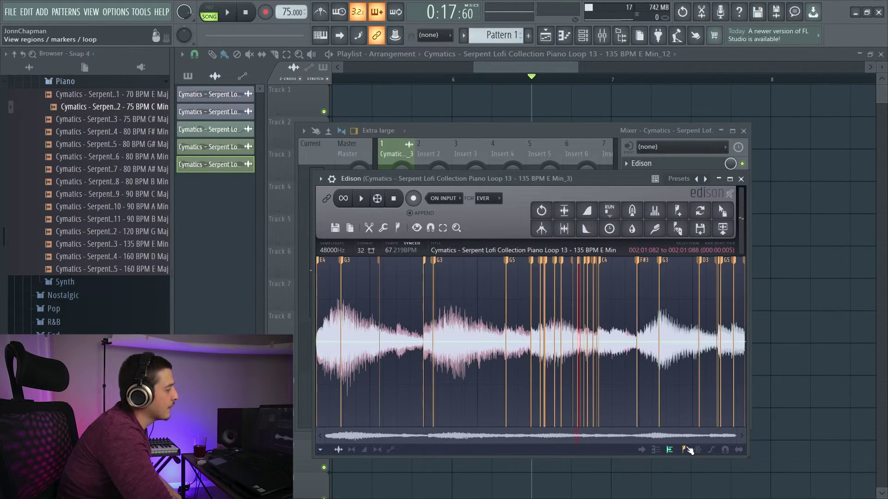